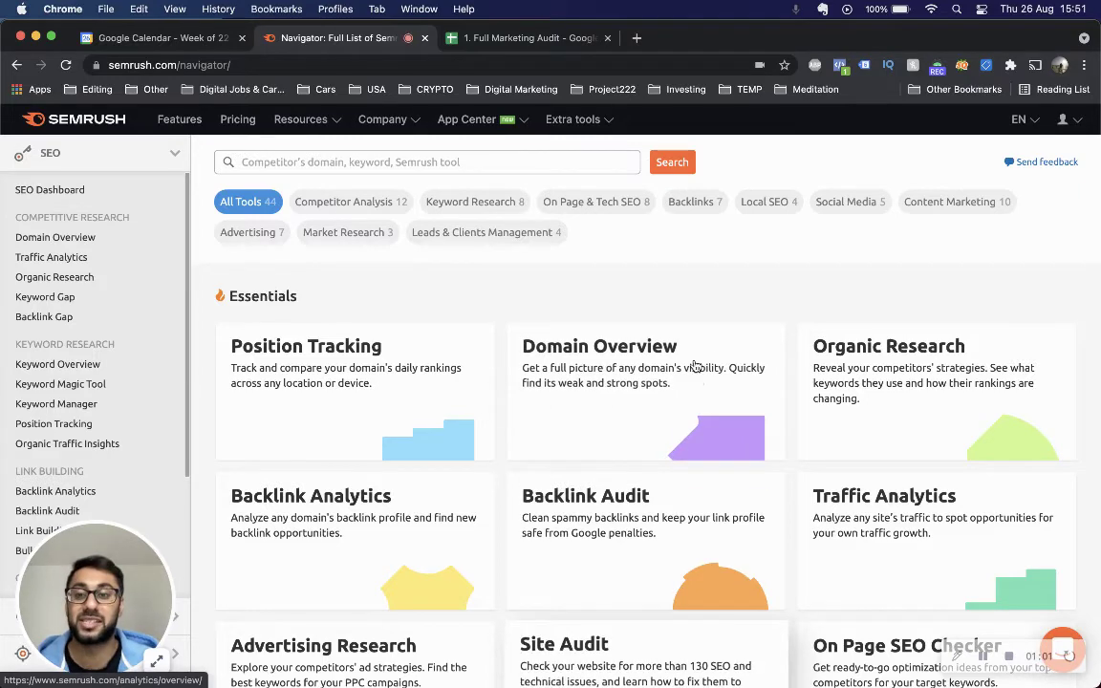
Copy klientboost.com from the TextEdit domain list and go to Semrush's Backlink Analytics
scroll(483, 329, "down", 1)
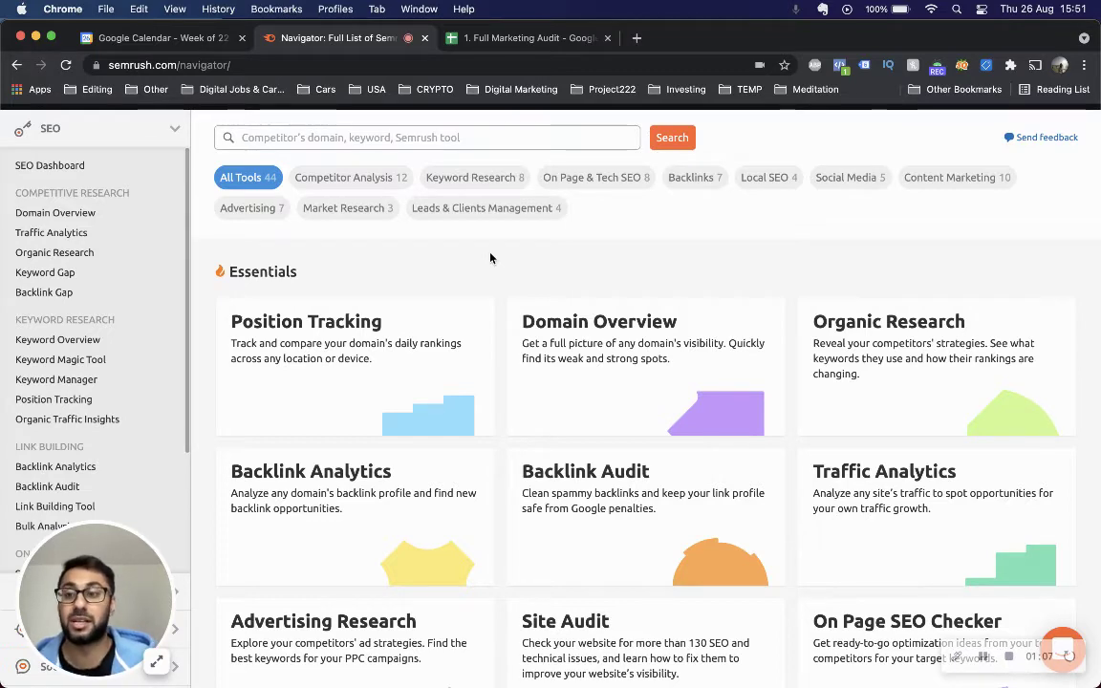
scroll(490, 258, "down", 1)
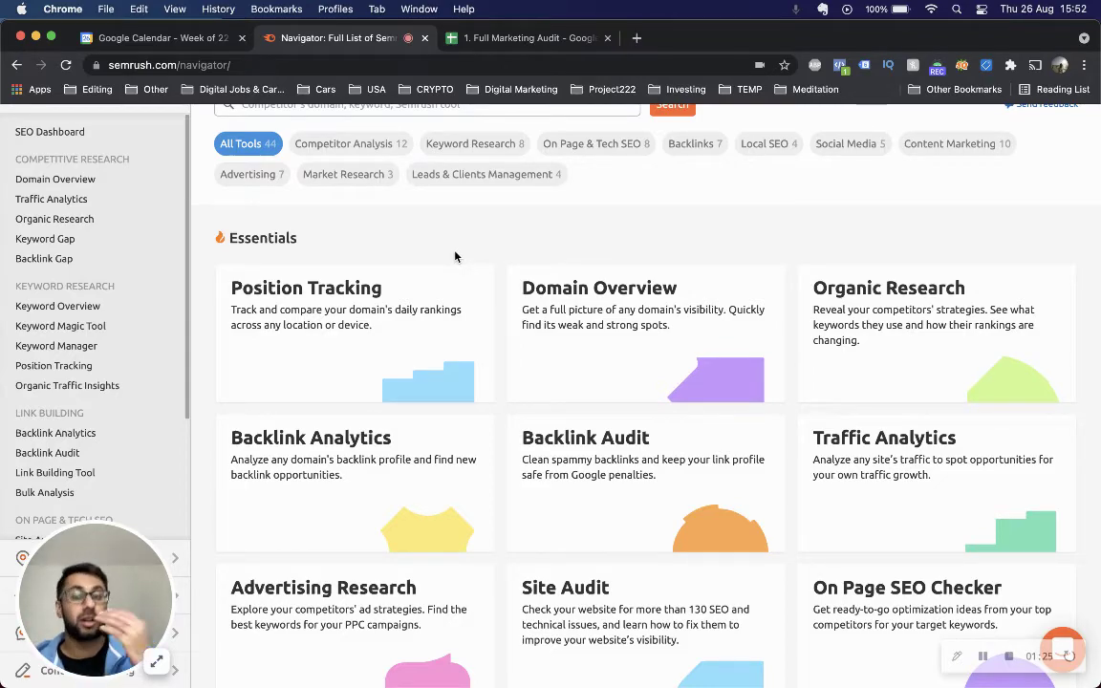
key("ctrl+Up")
left_click(175, 151)
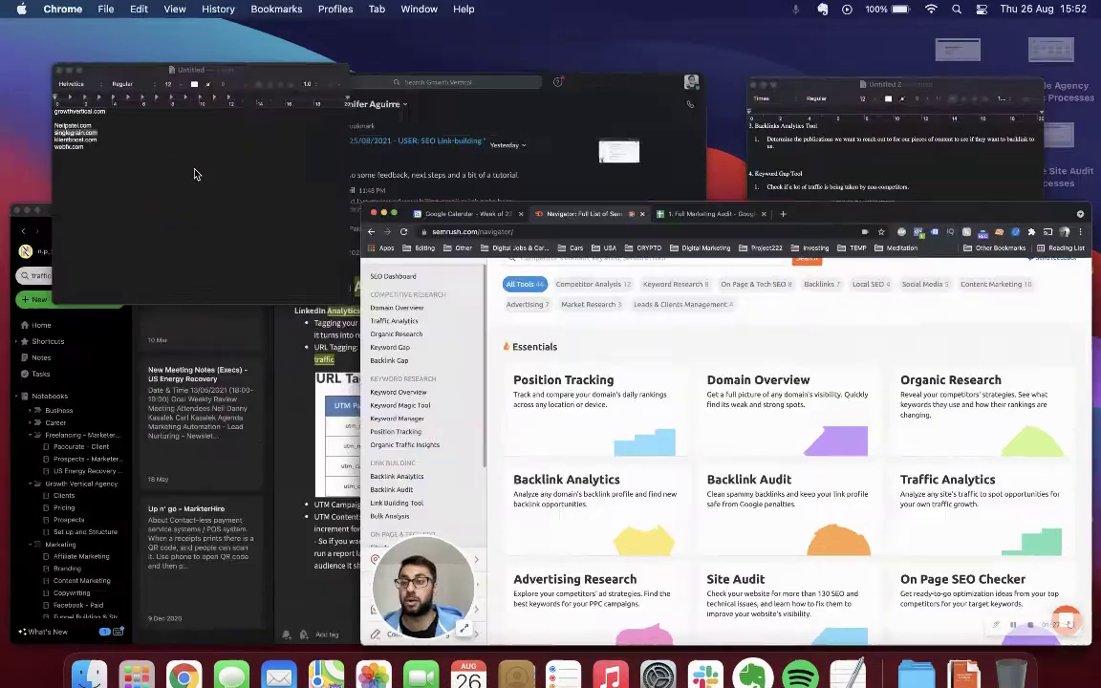
double_click(134, 162)
key("super+c")
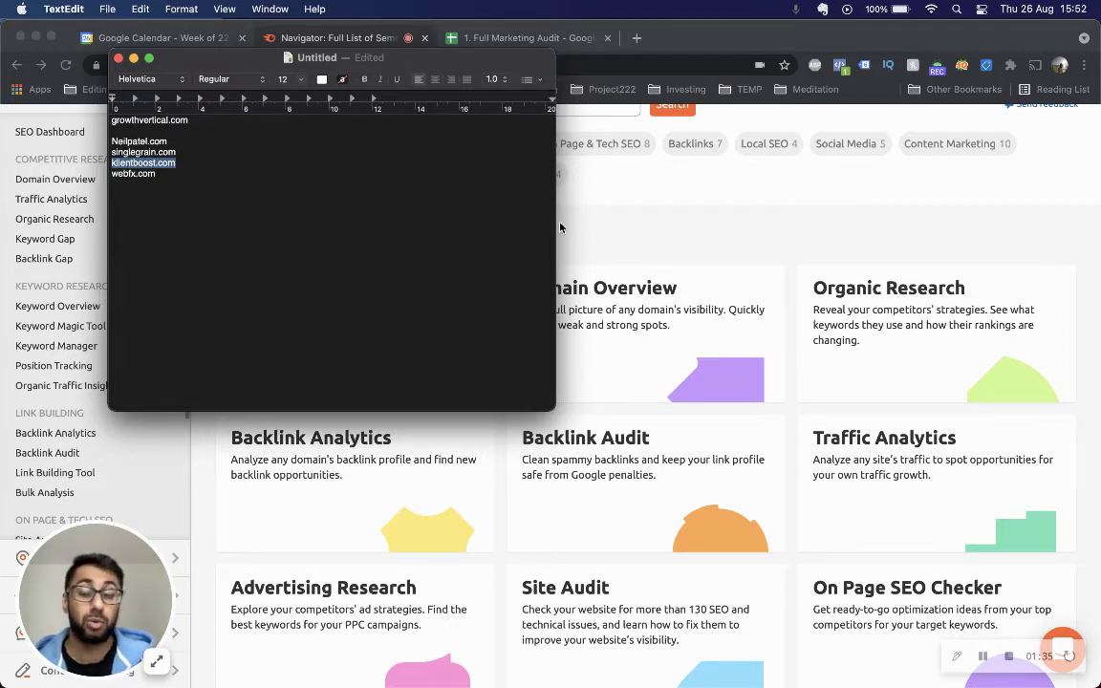
left_click(594, 228)
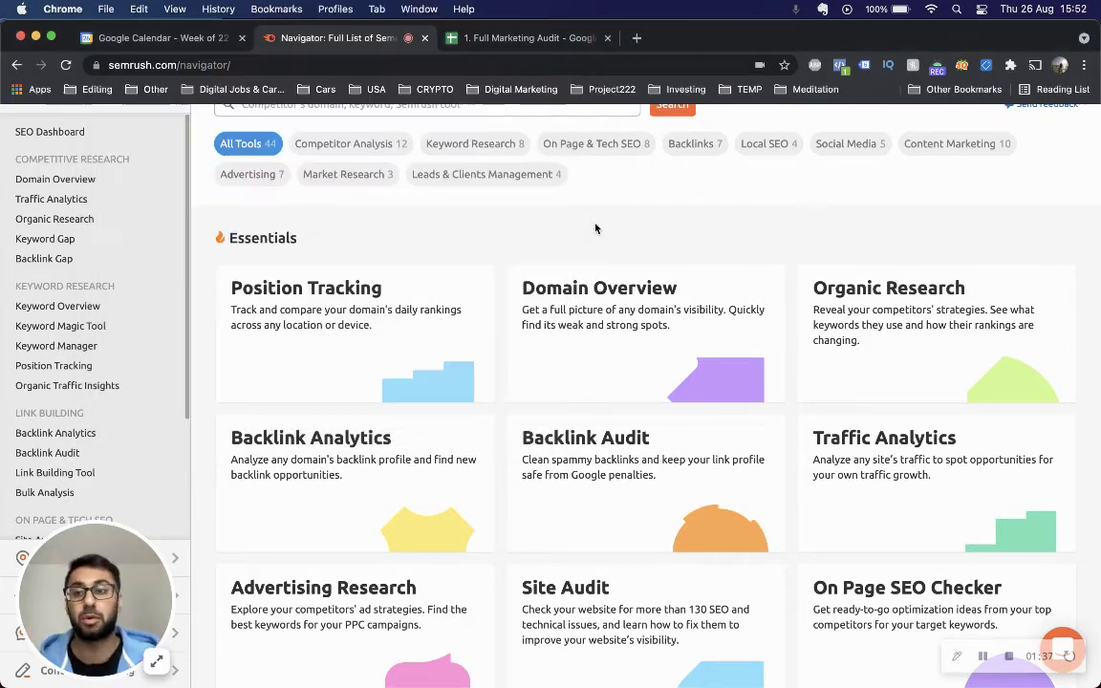
left_click(103, 434)
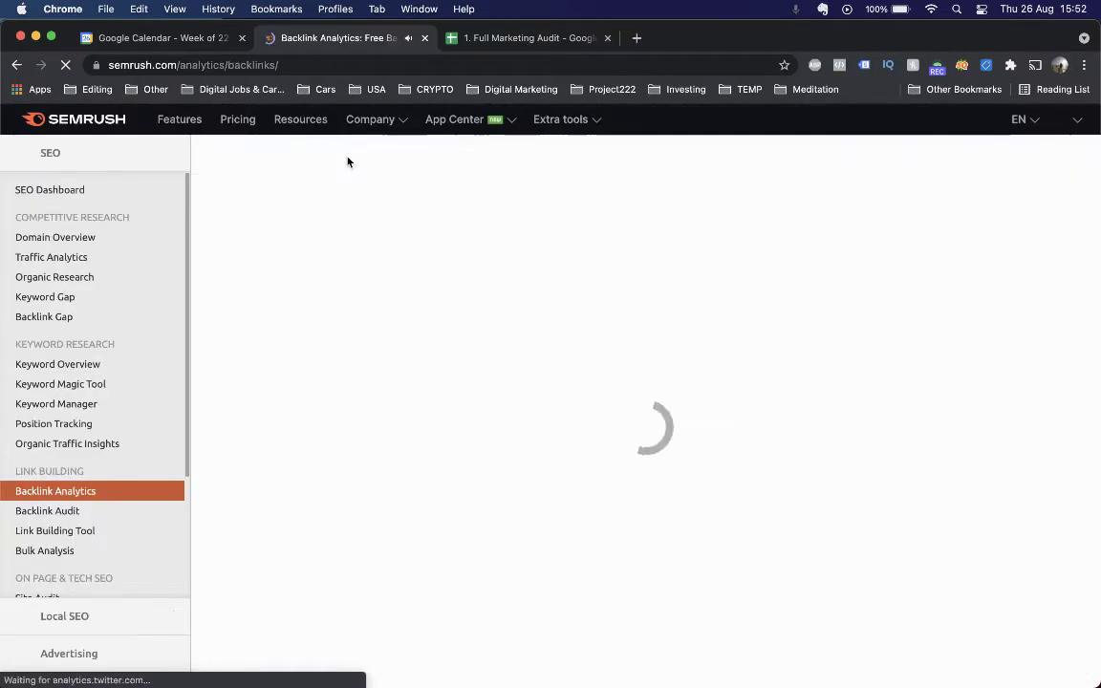
Analyze klientboost.com in Backlink Analytics: Authority Score 52, 4.3K referring domains, 150K backlinks
left_click(337, 153)
key("super+bracketleft")
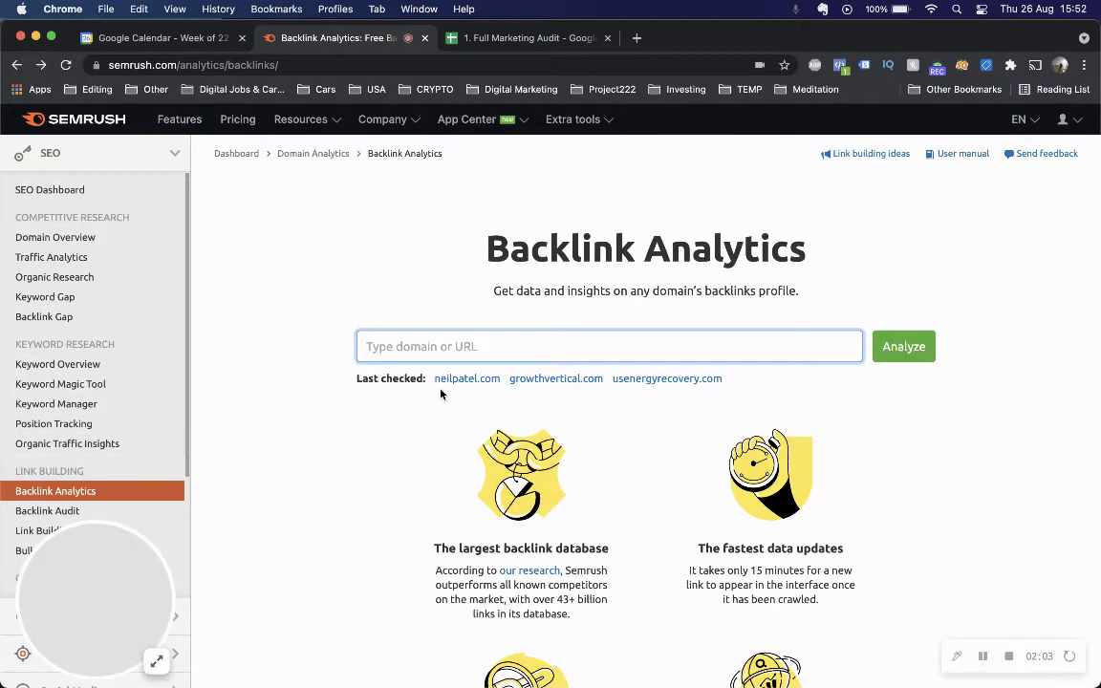
key("super+v")
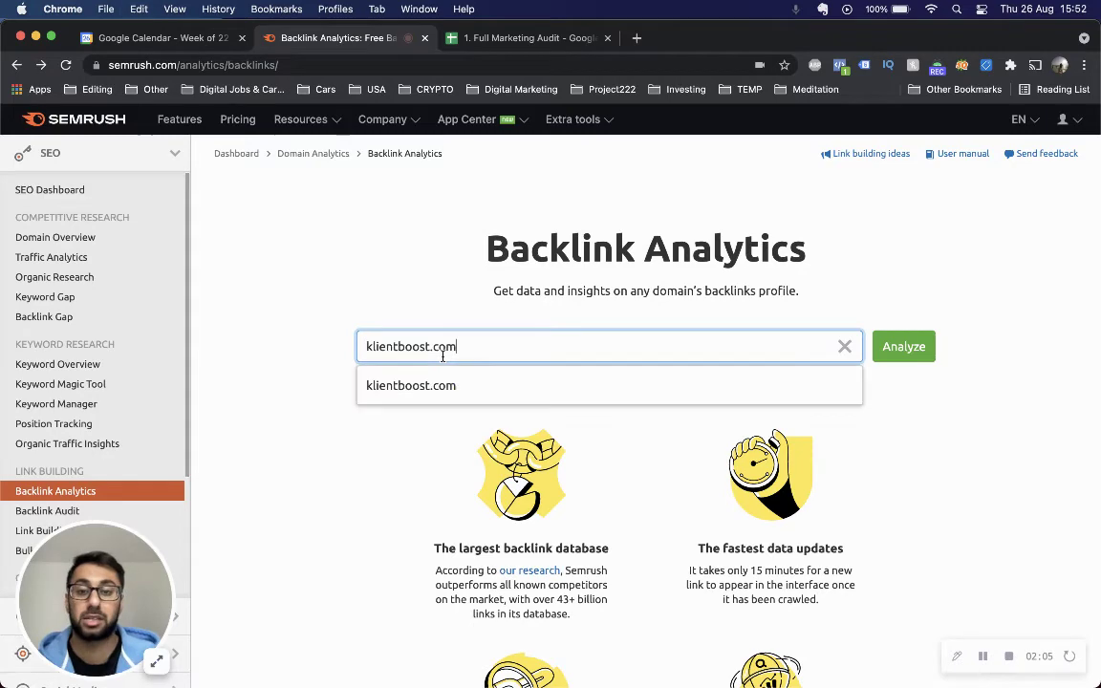
left_click(879, 349)
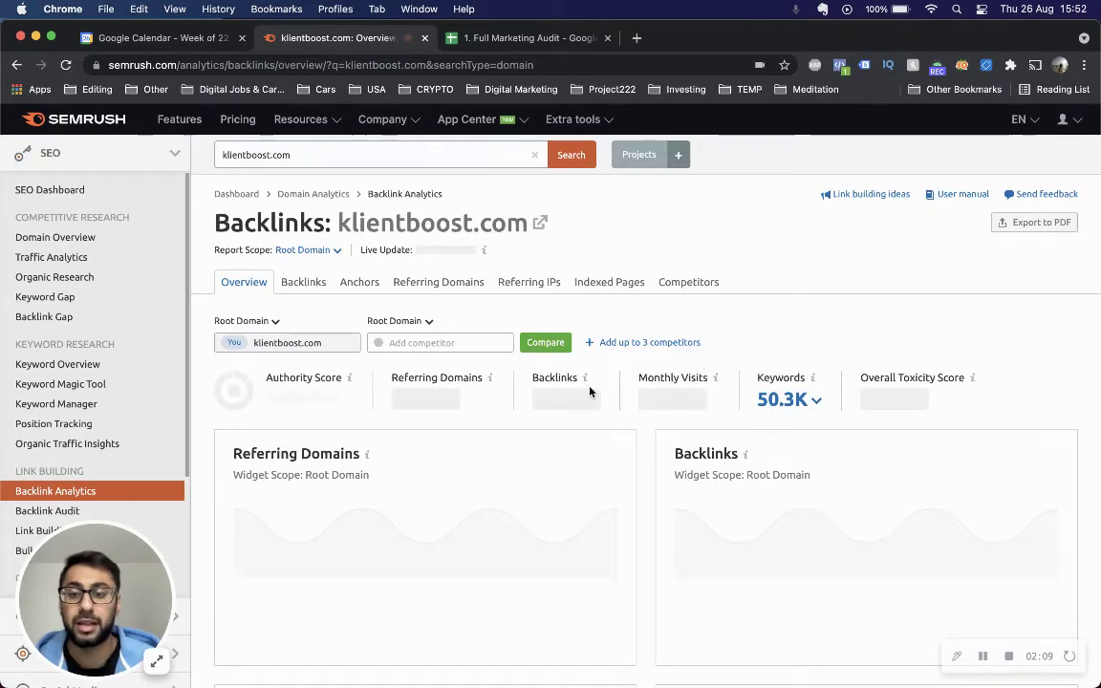
scroll(589, 389, "down", 2)
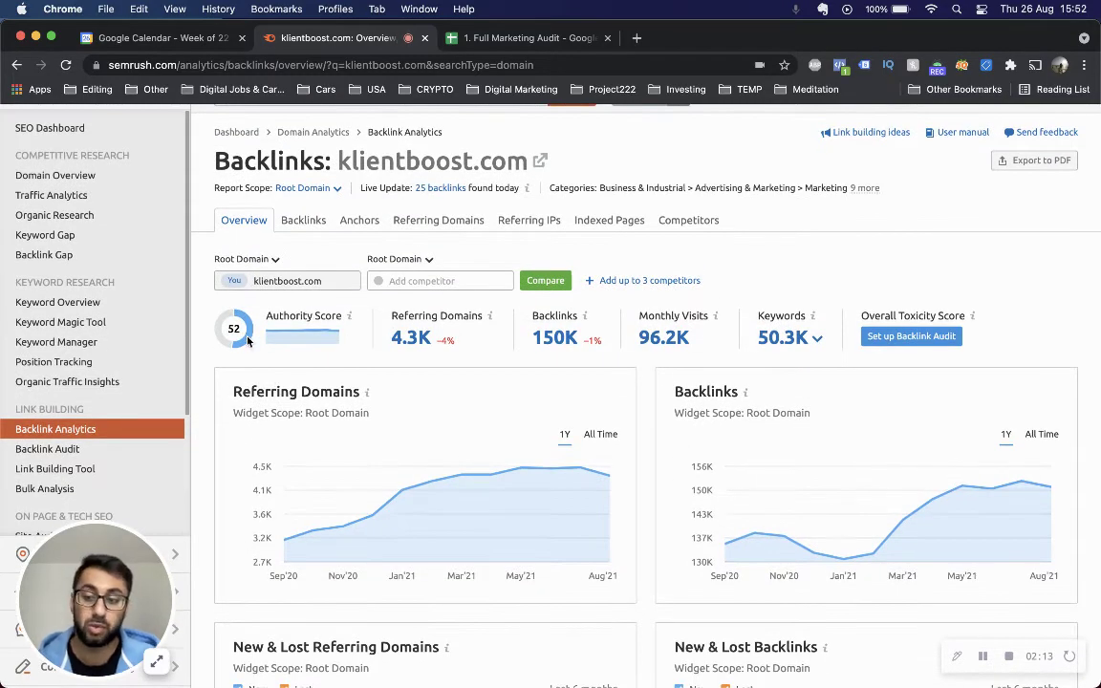
scroll(247, 341, "down", 1)
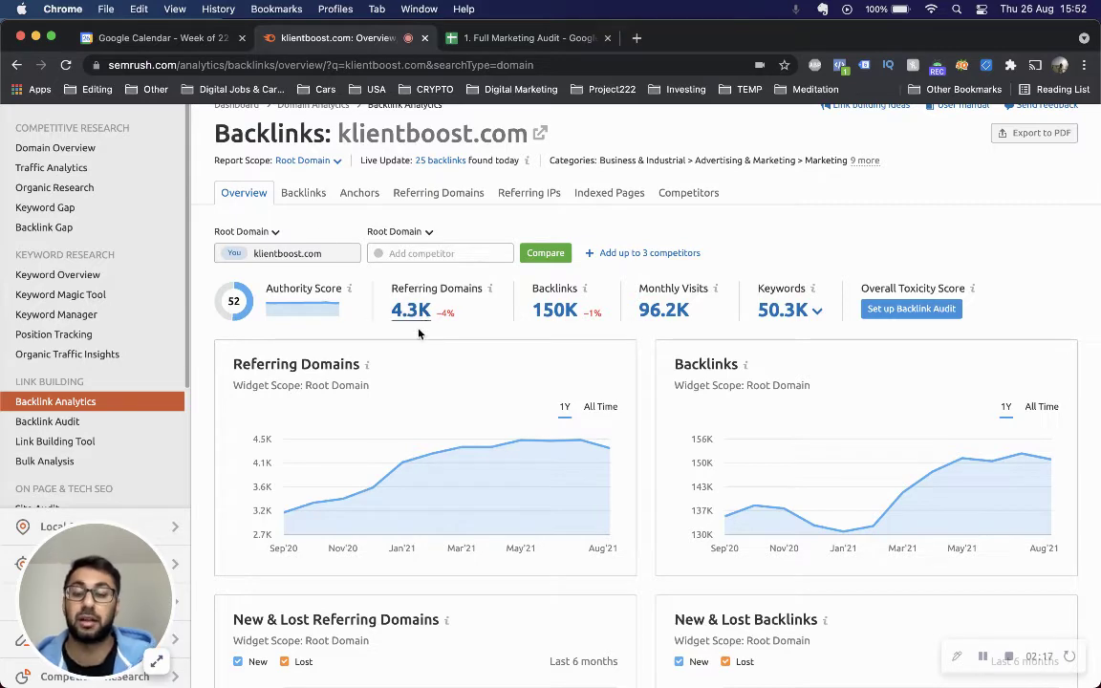
scroll(420, 326, "down", 1)
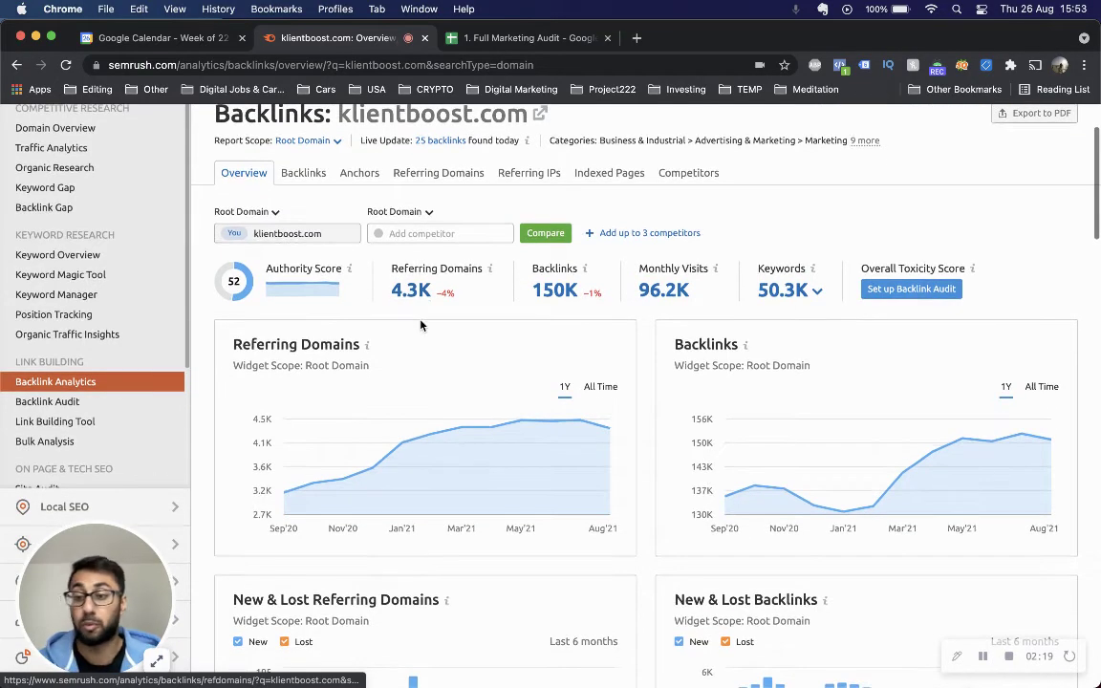
scroll(420, 326, "down", 2)
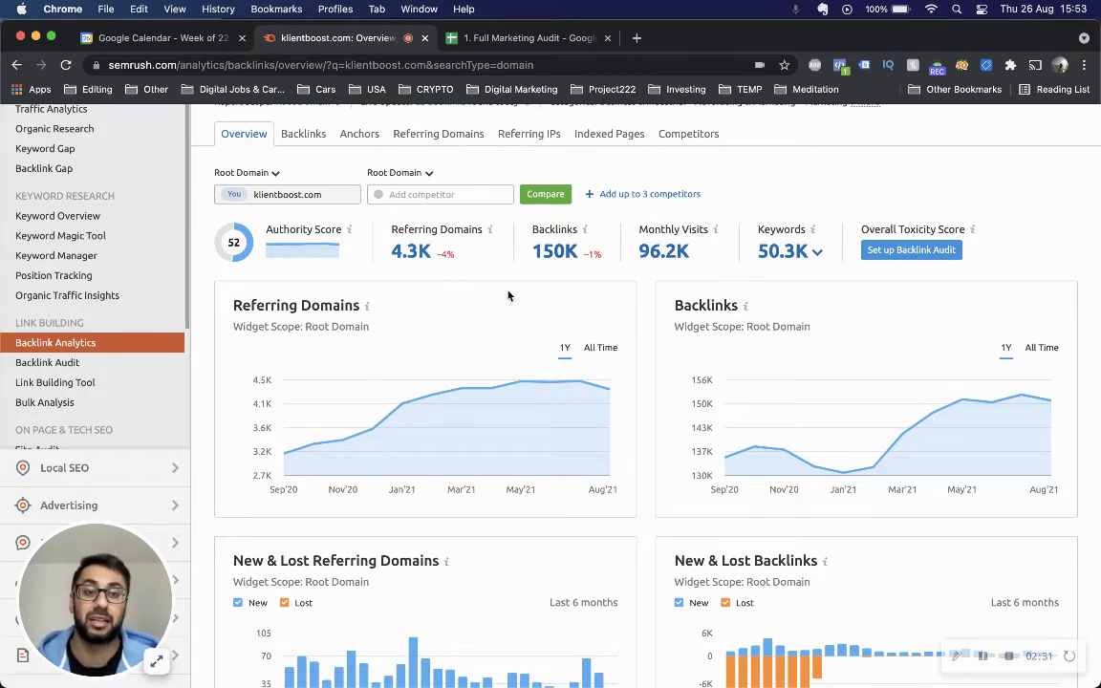
scroll(487, 301, "down", 1)
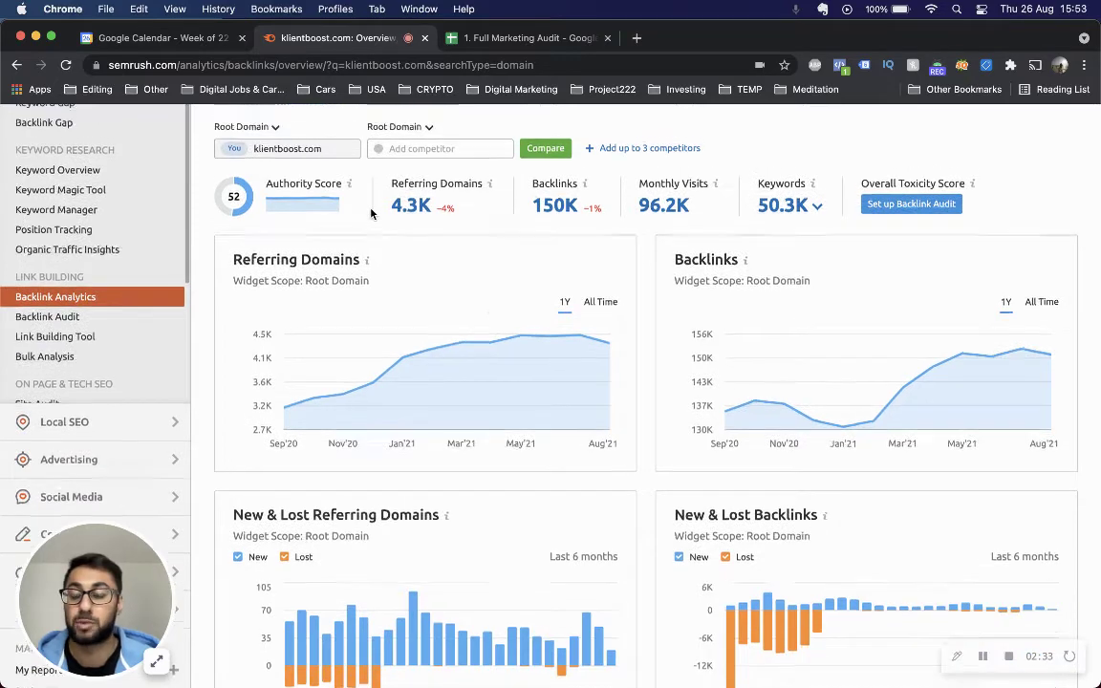
scroll(371, 214, "up", 2)
scroll(371, 214, "up", 1)
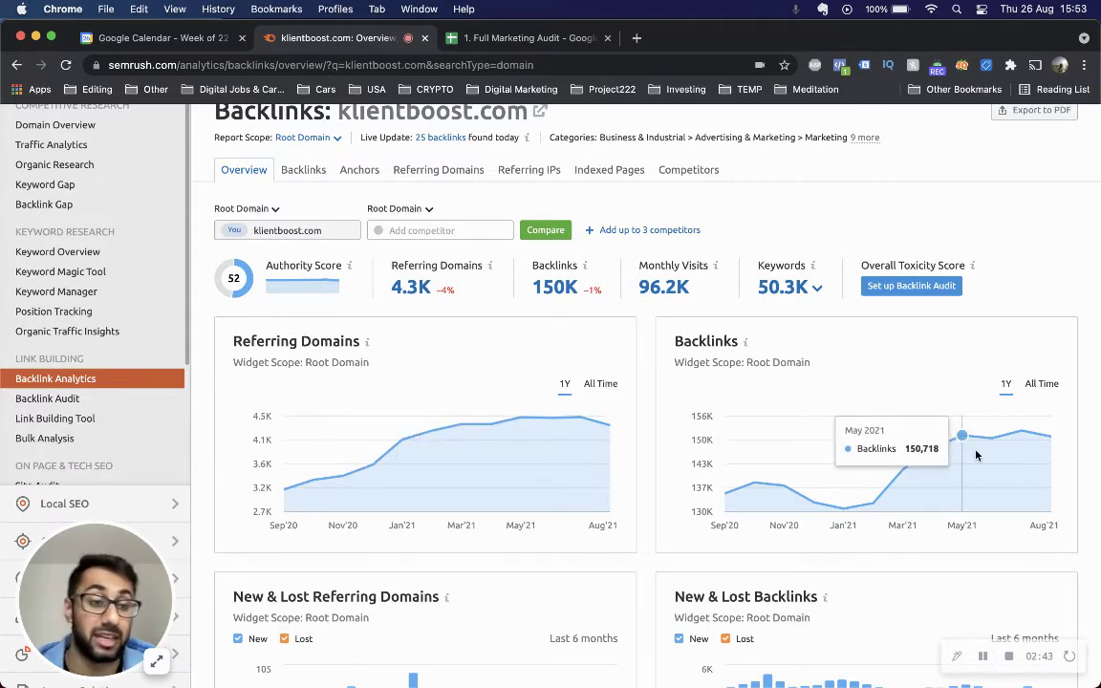
scroll(976, 454, "down", 10)
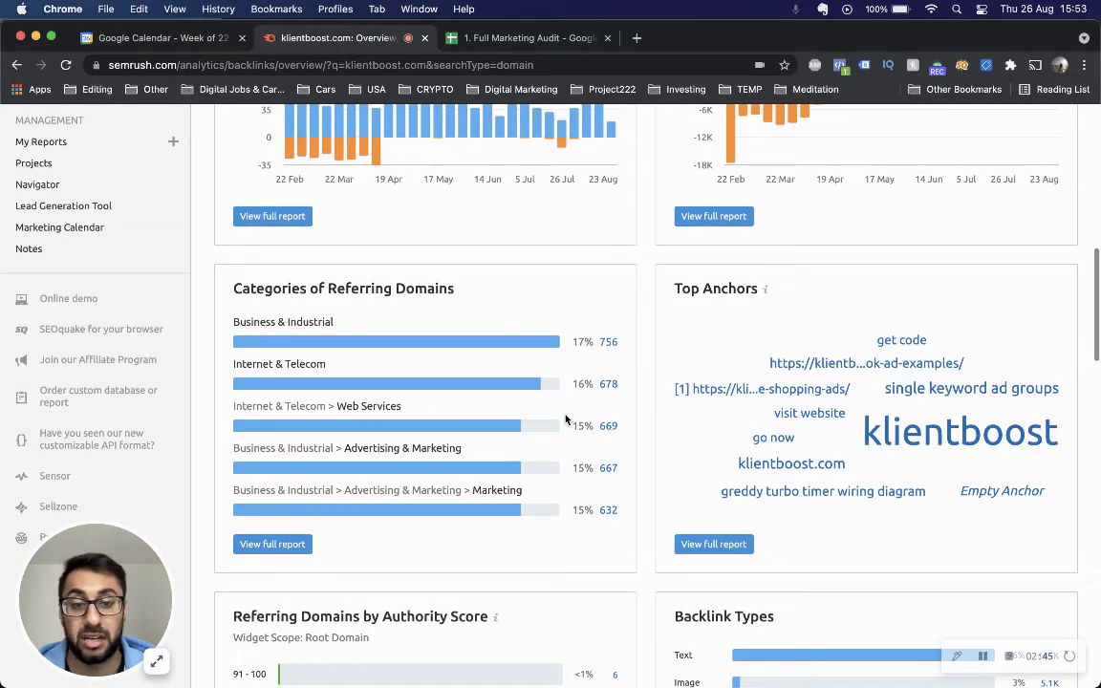
scroll(565, 418, "down", 3)
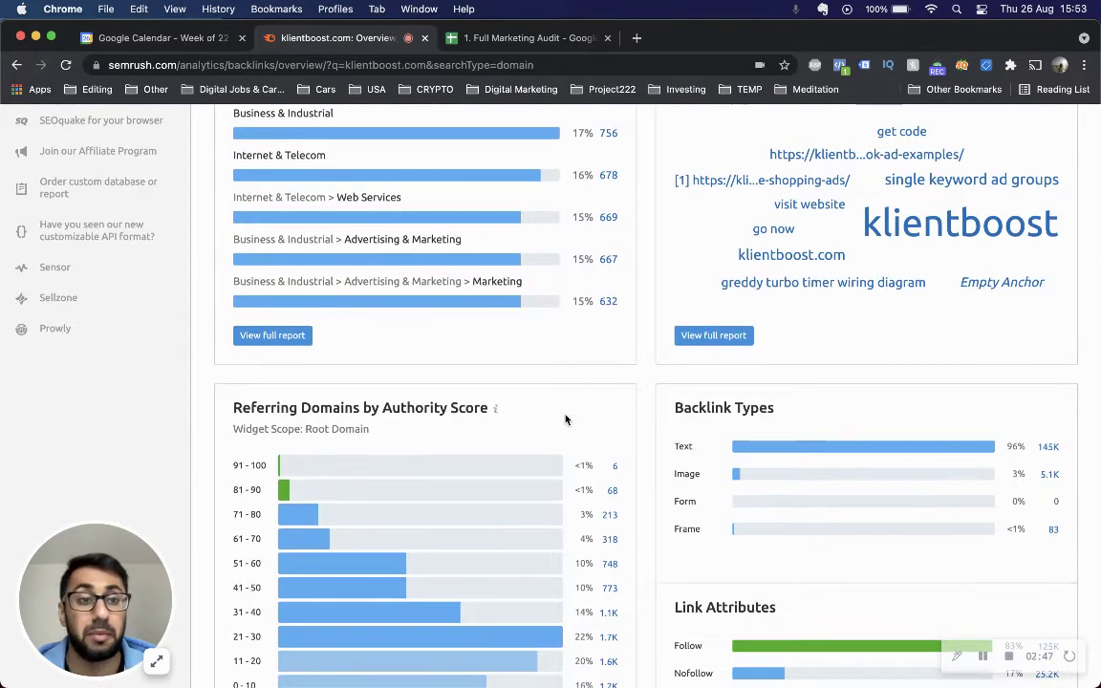
scroll(565, 418, "down", 4)
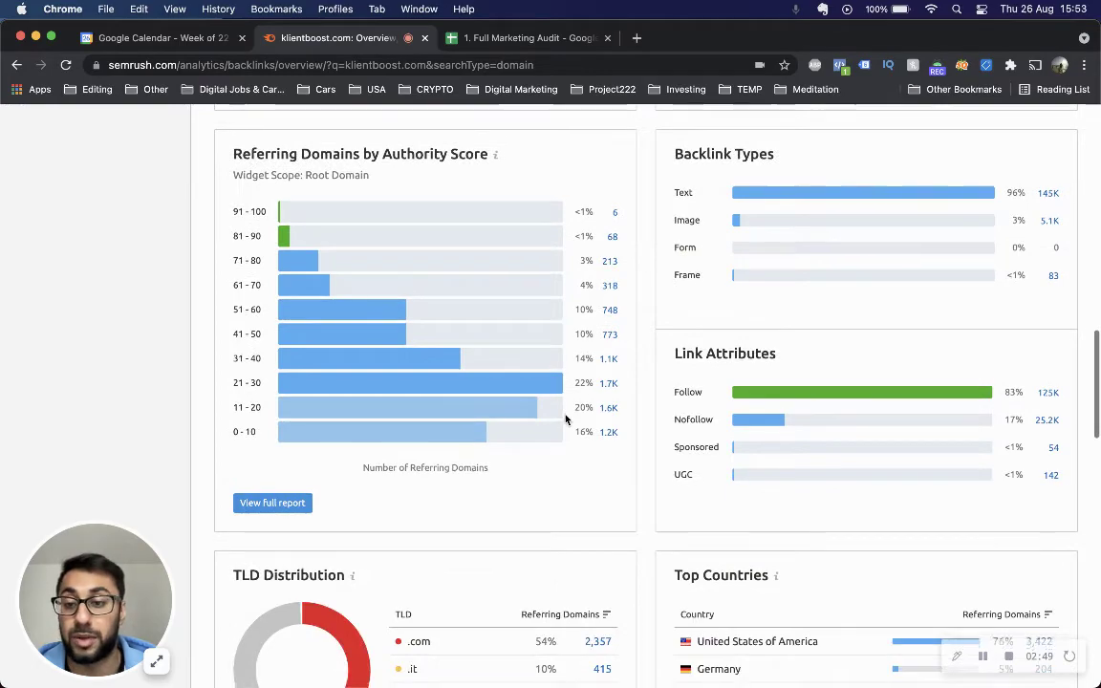
scroll(565, 419, "down", 7)
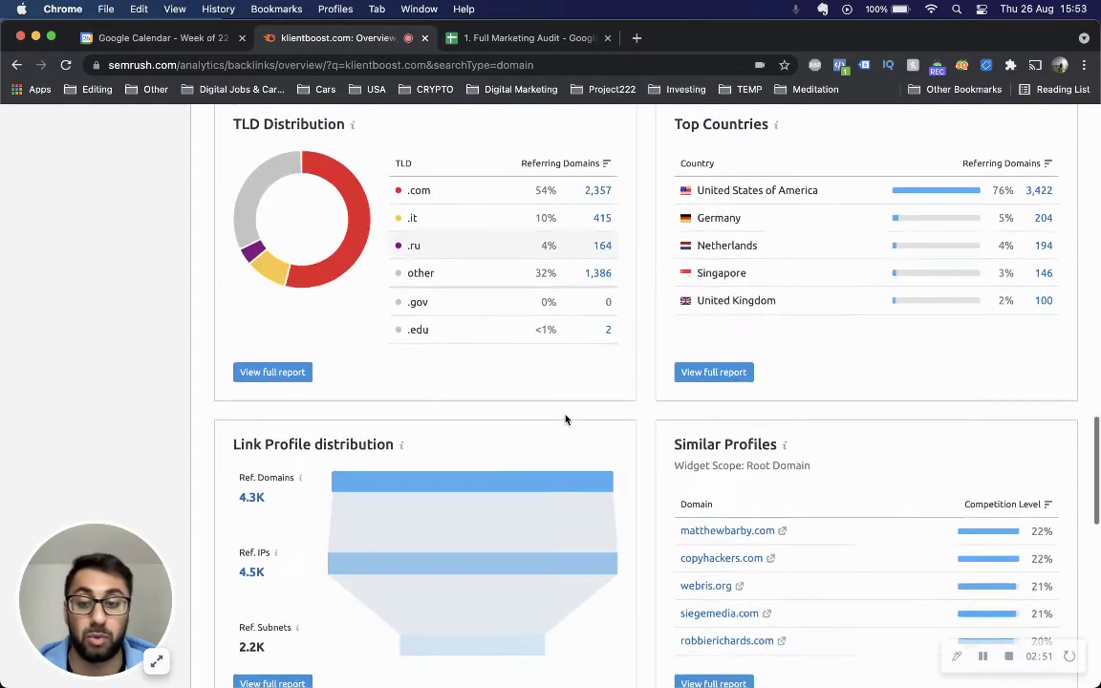
scroll(565, 419, "down", 5)
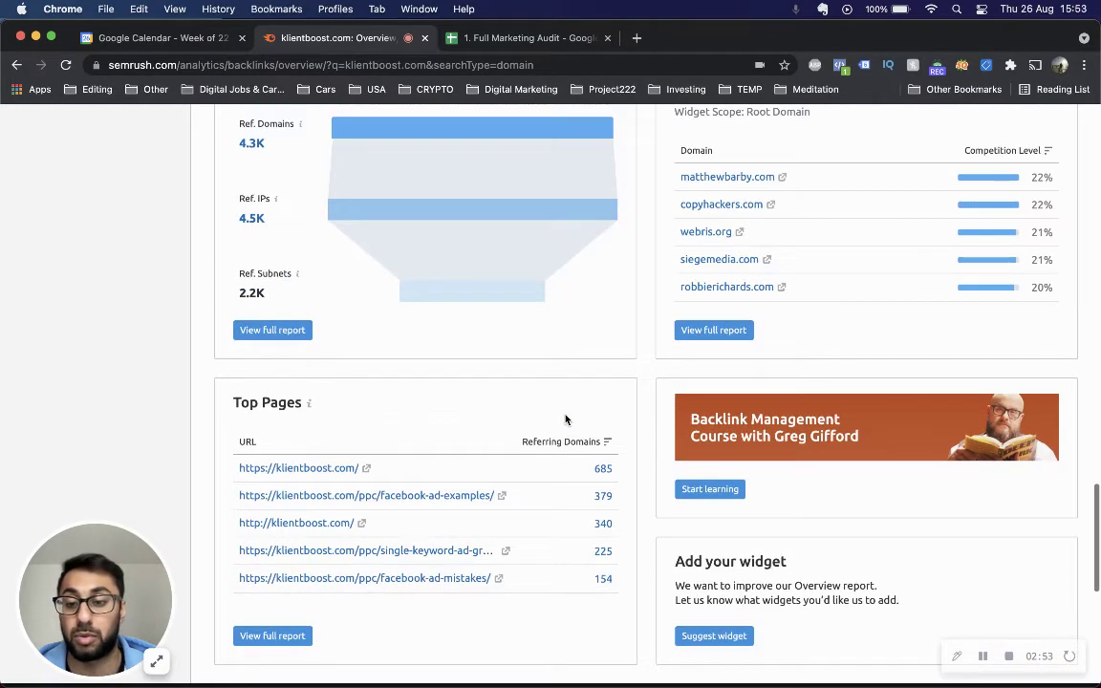
scroll(566, 419, "down", 2)
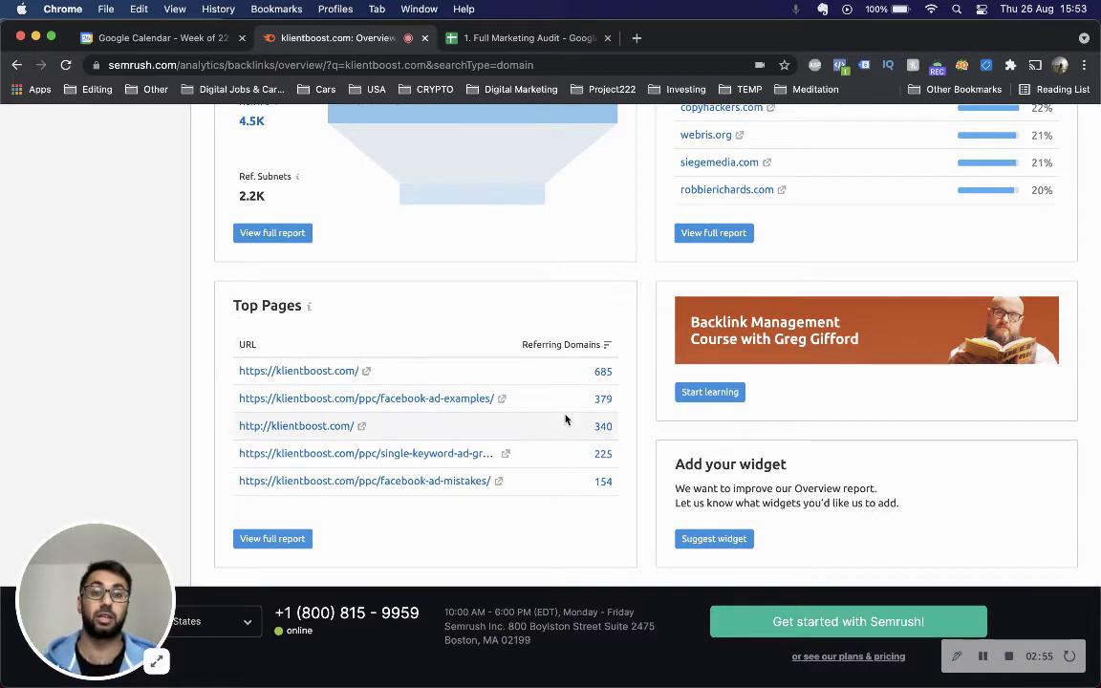
scroll(566, 418, "up", 15)
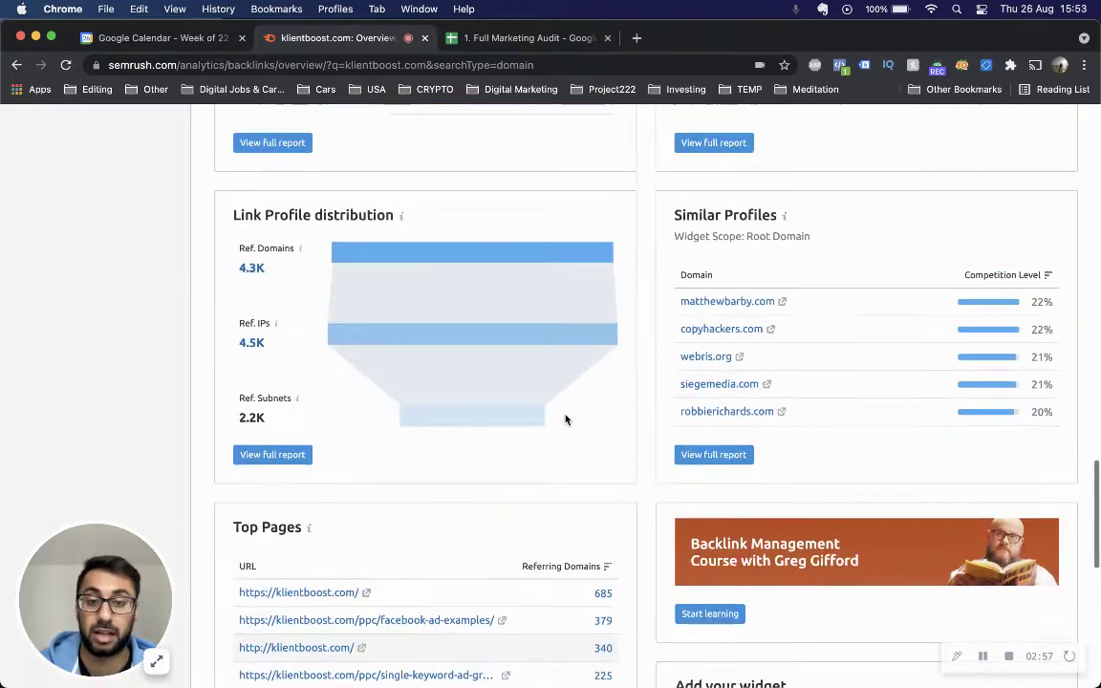
scroll(566, 419, "up", 12)
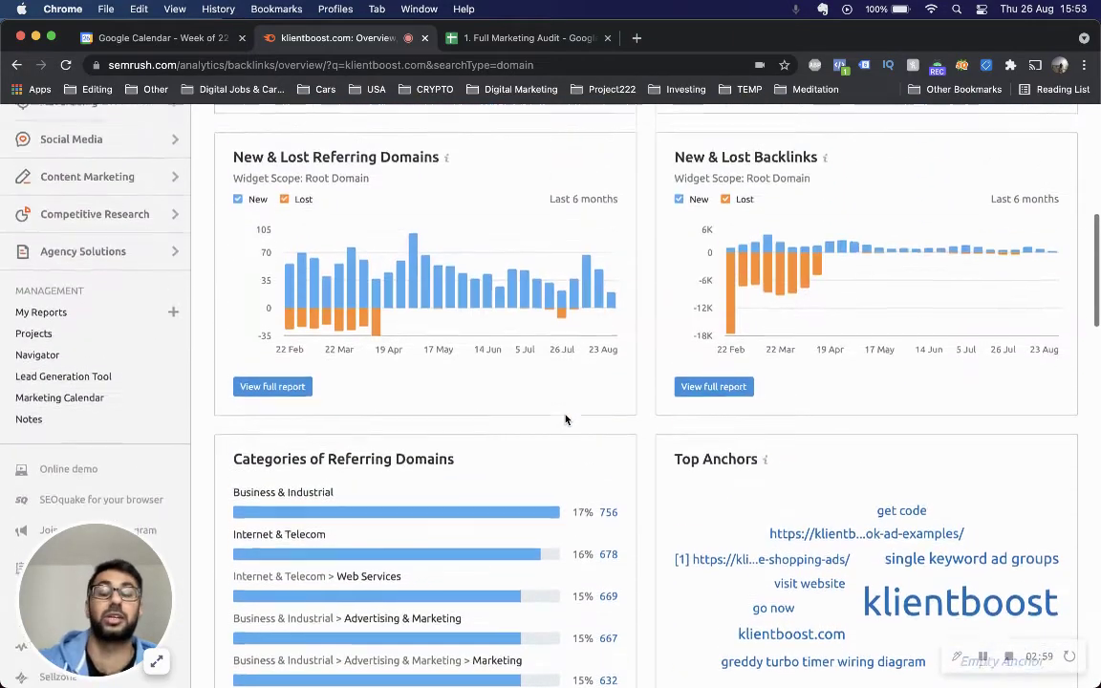
scroll(565, 419, "up", 1)
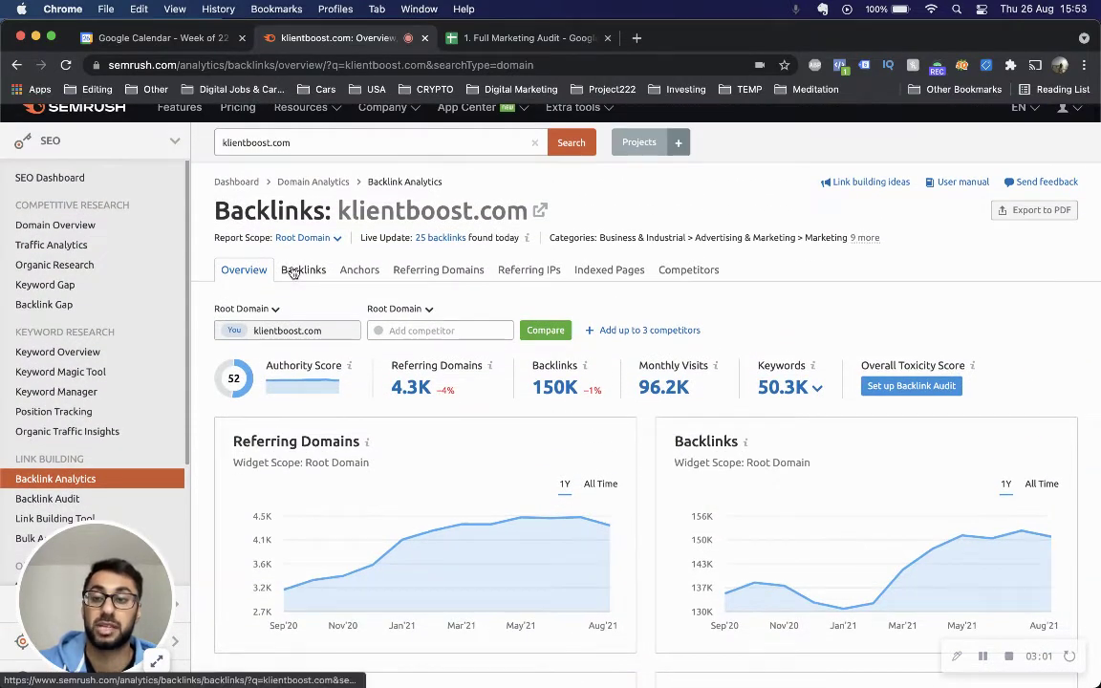
left_click(298, 269)
scroll(351, 302, "down", 1)
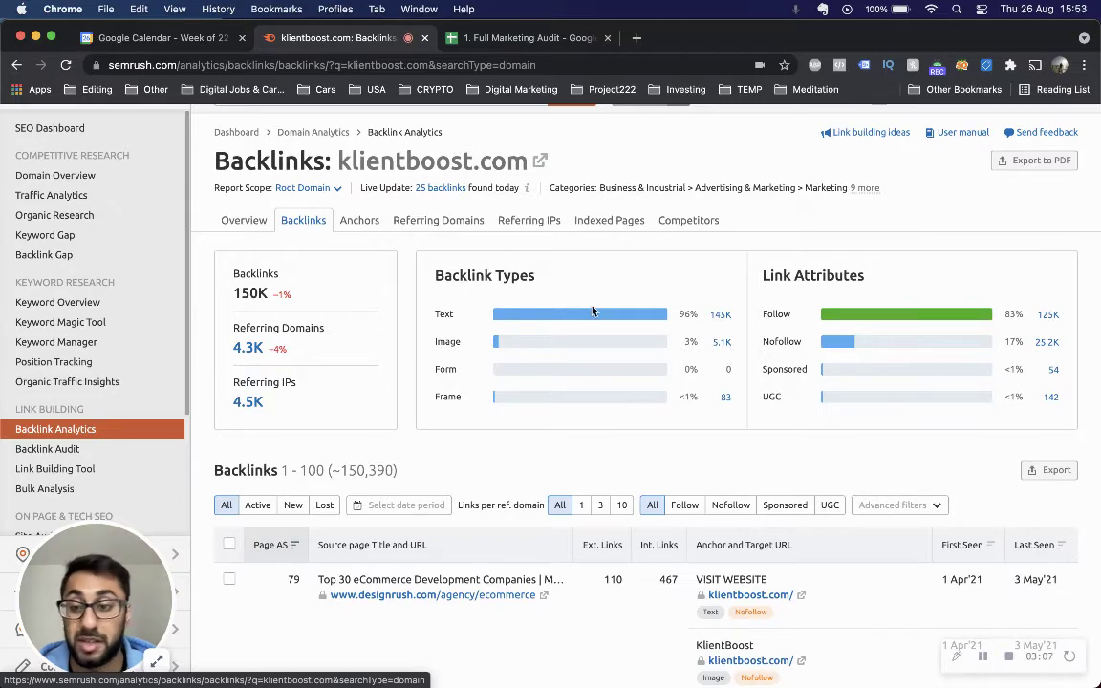
scroll(589, 314, "down", 1)
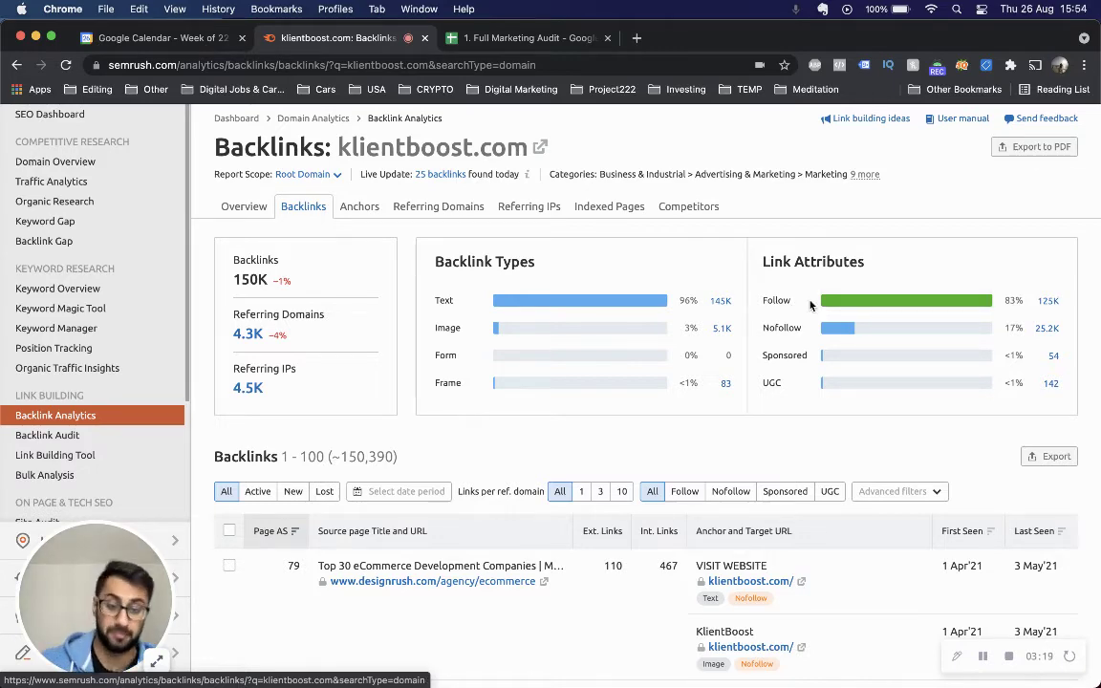
scroll(810, 304, "down", 1)
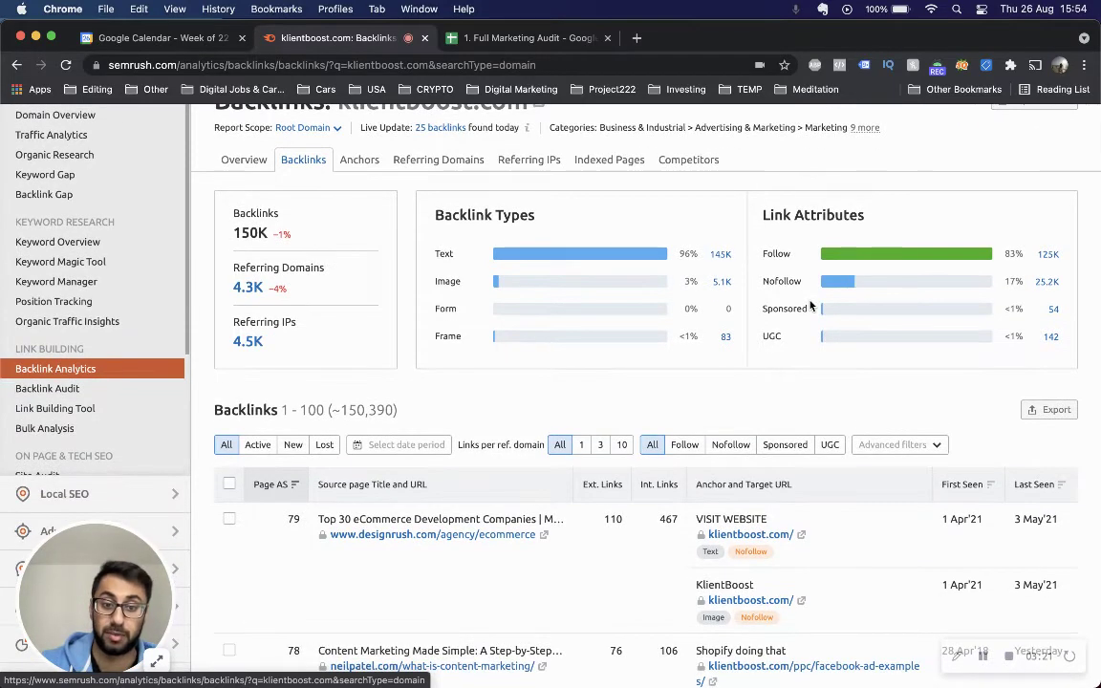
scroll(810, 305, "down", 2)
scroll(504, 428, "down", 2)
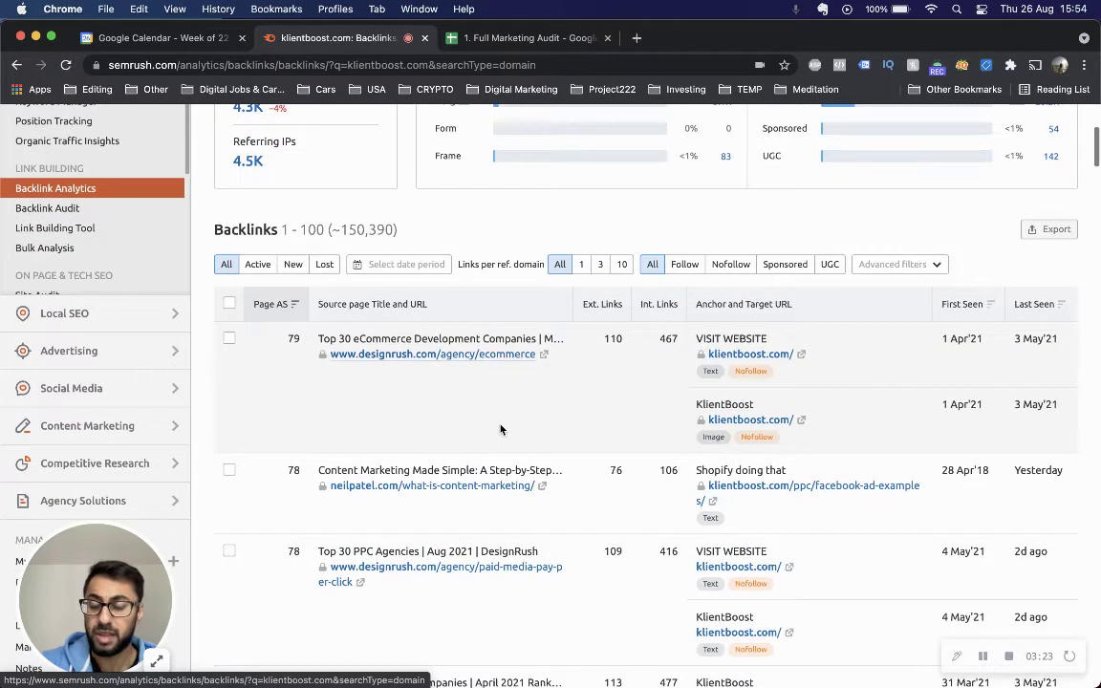
scroll(500, 429, "down", 1)
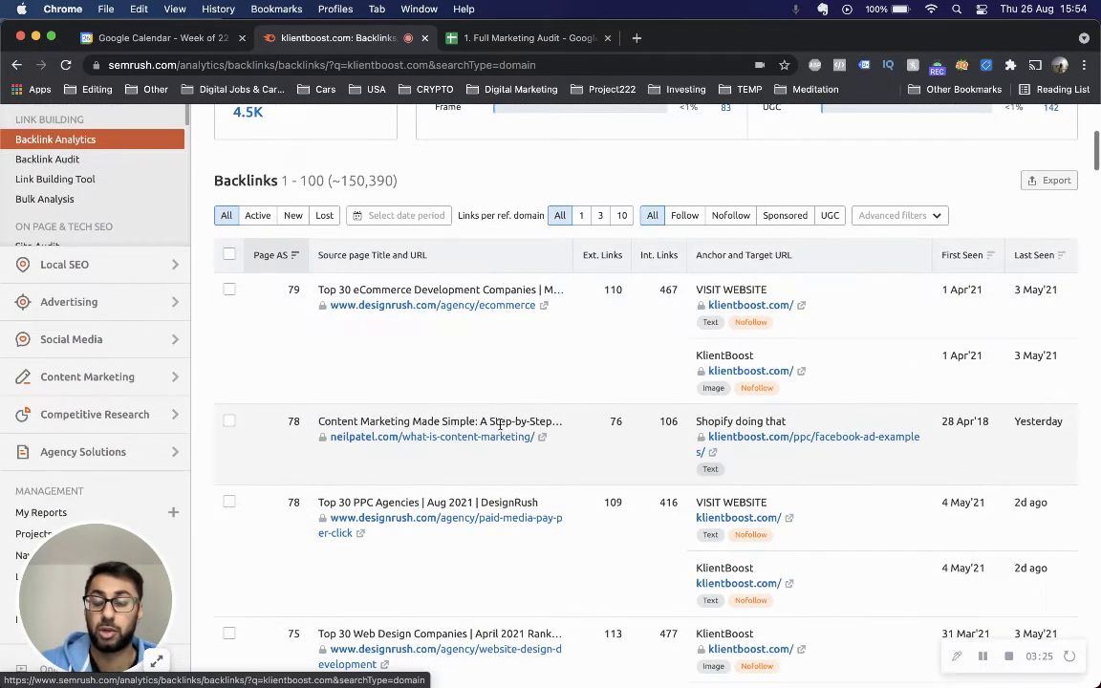
scroll(500, 425, "down", 1)
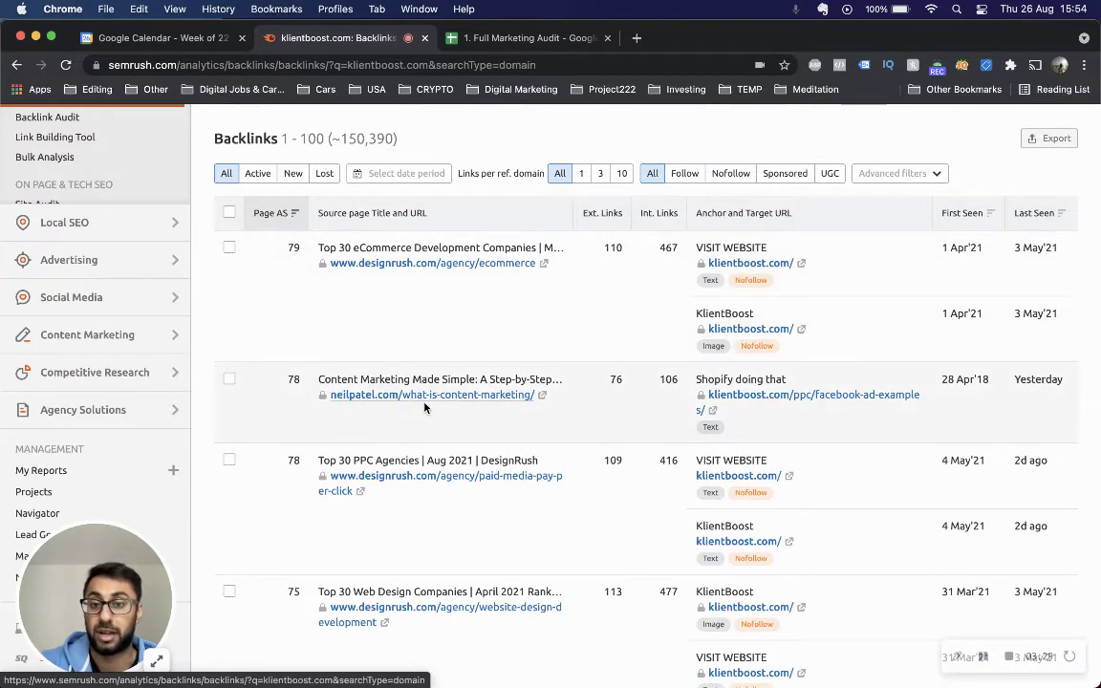
scroll(425, 407, "down", 1)
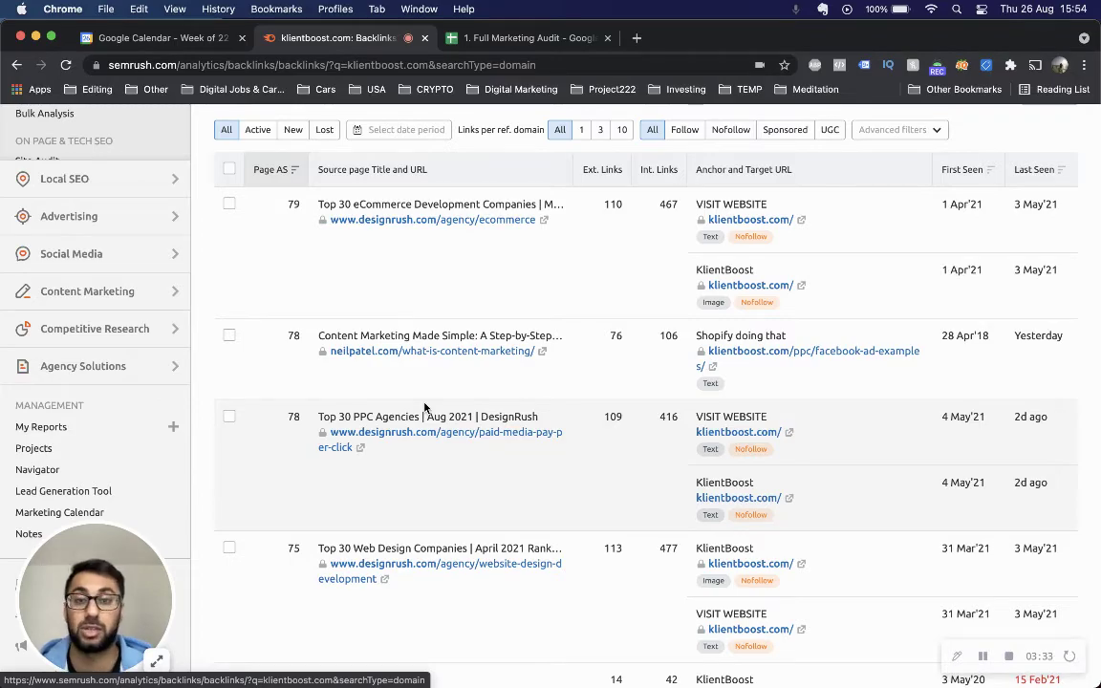
key("ctrl+Up")
left_click(879, 130)
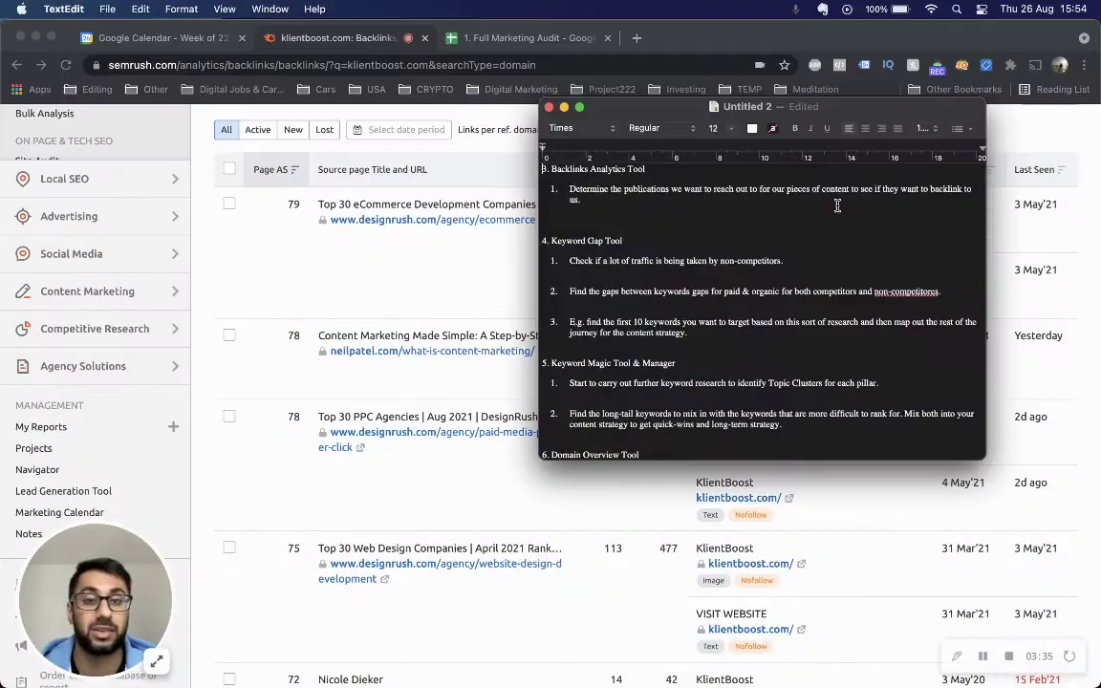
left_click(616, 169)
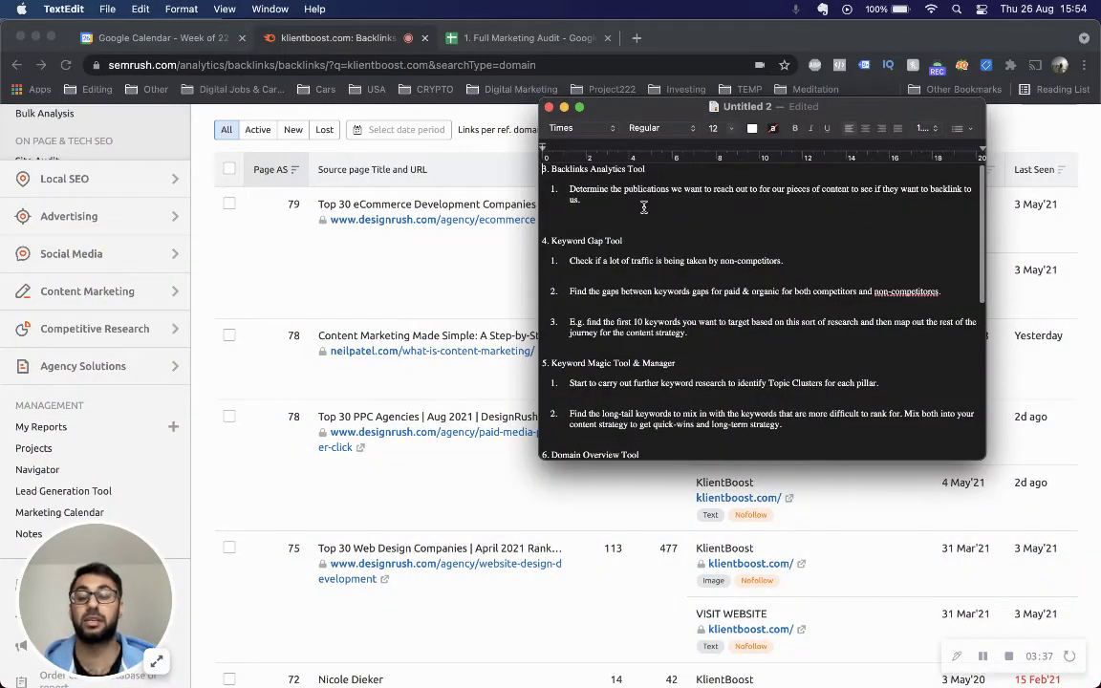
left_click(297, 298)
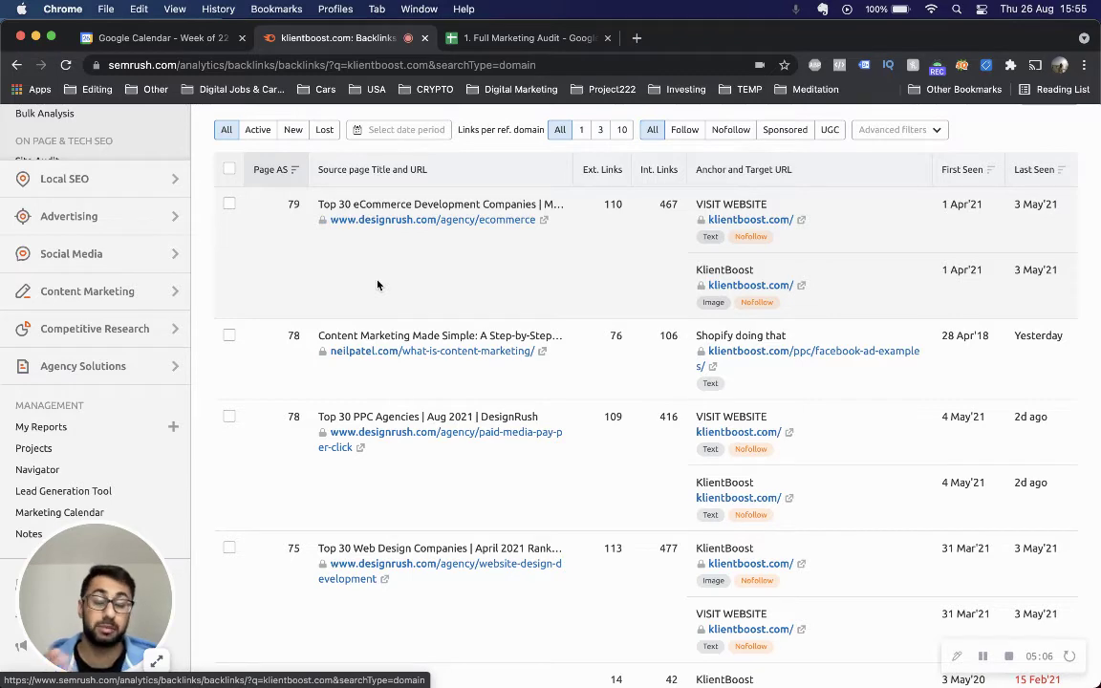
scroll(377, 285, "down", 1)
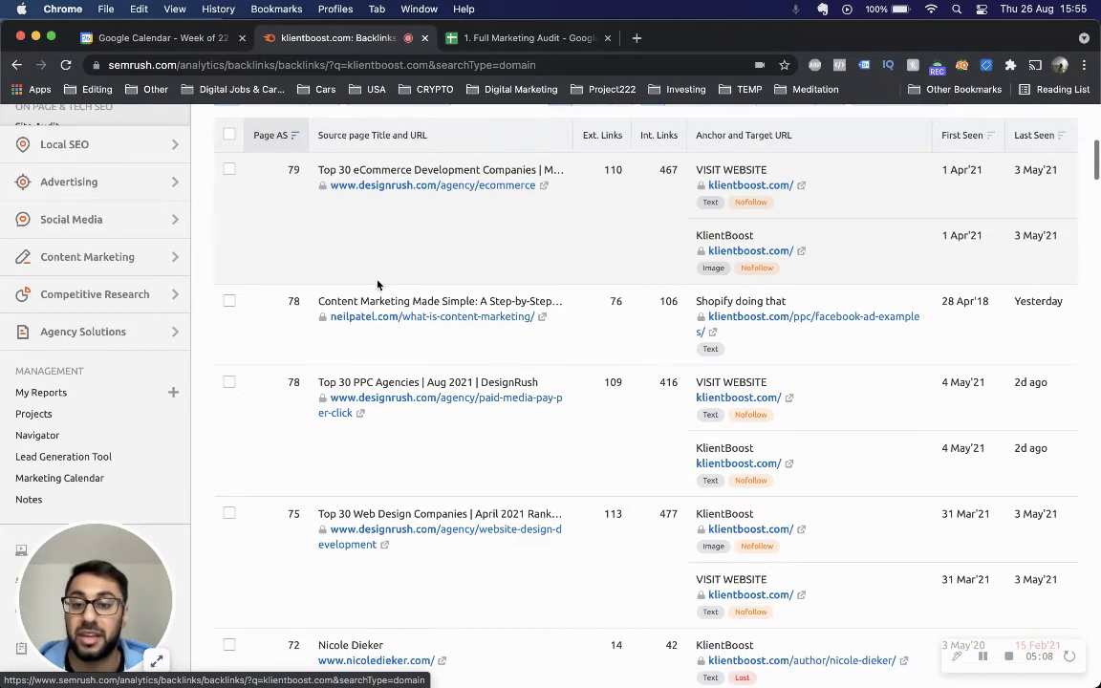
scroll(478, 191, "down", 1)
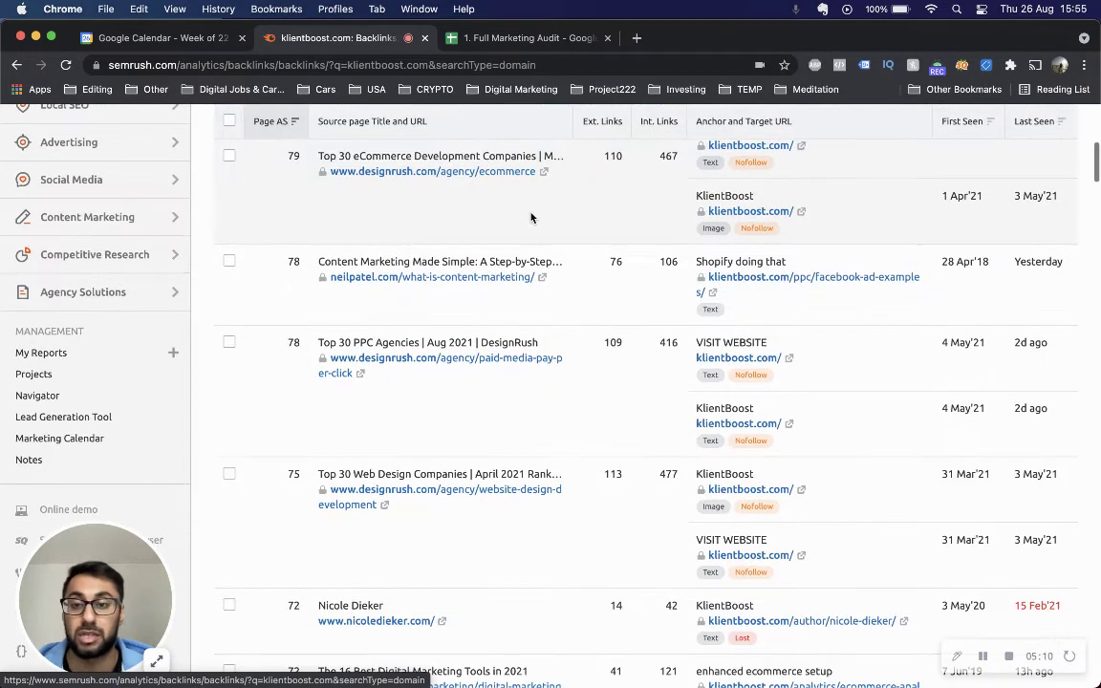
scroll(483, 203, "up", 1)
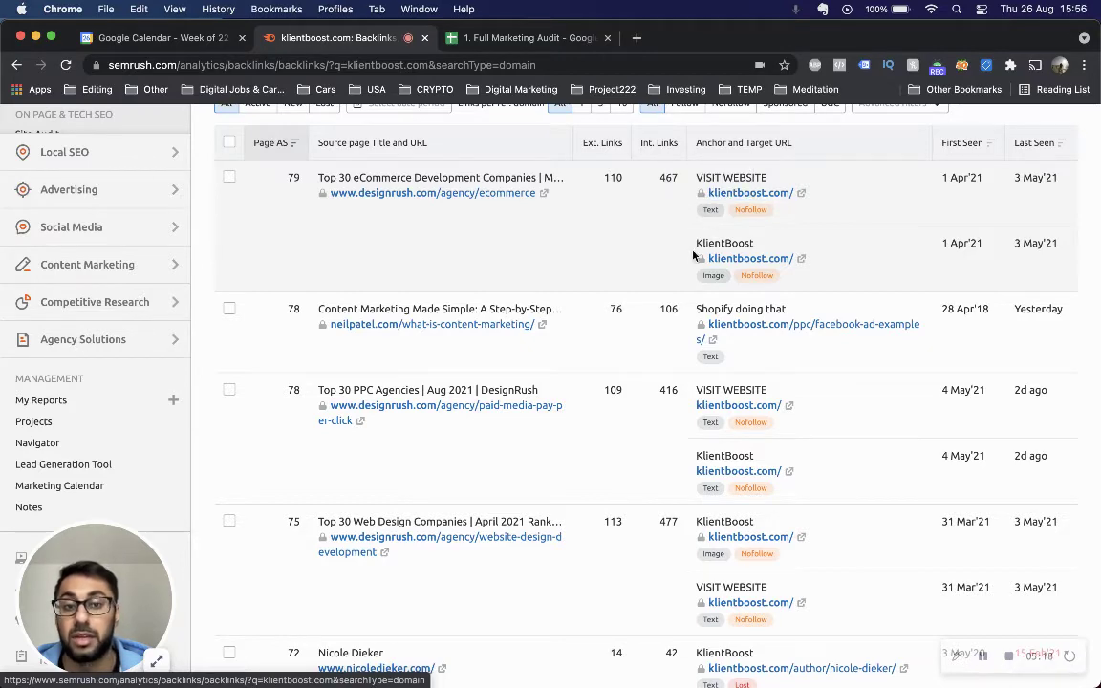
scroll(692, 260, "down", 2)
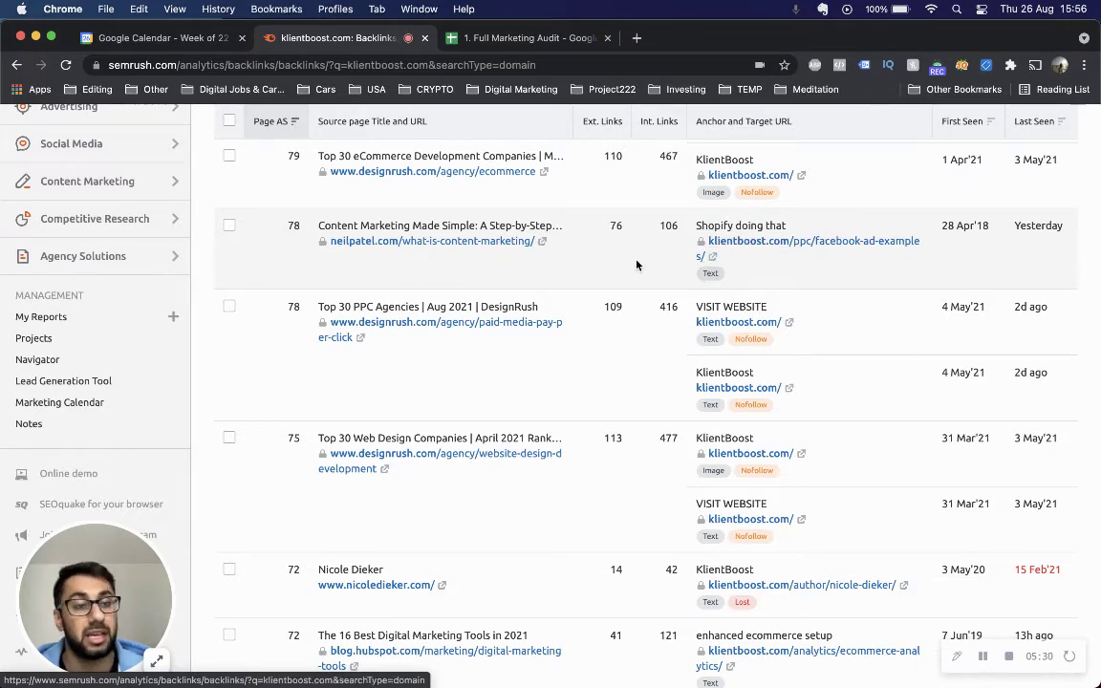
scroll(636, 265, "up", 1)
scroll(637, 265, "up", 3)
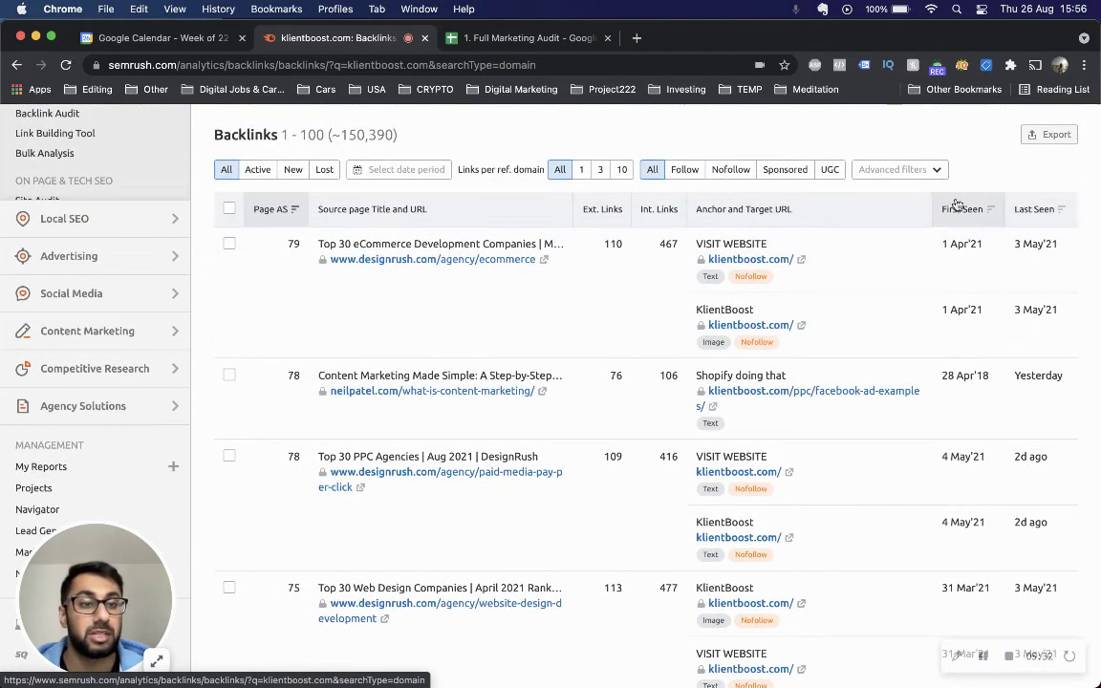
Sort klientboost.com backlinks by Last Seen and filter to Follow links (125,203)
left_click(1019, 209)
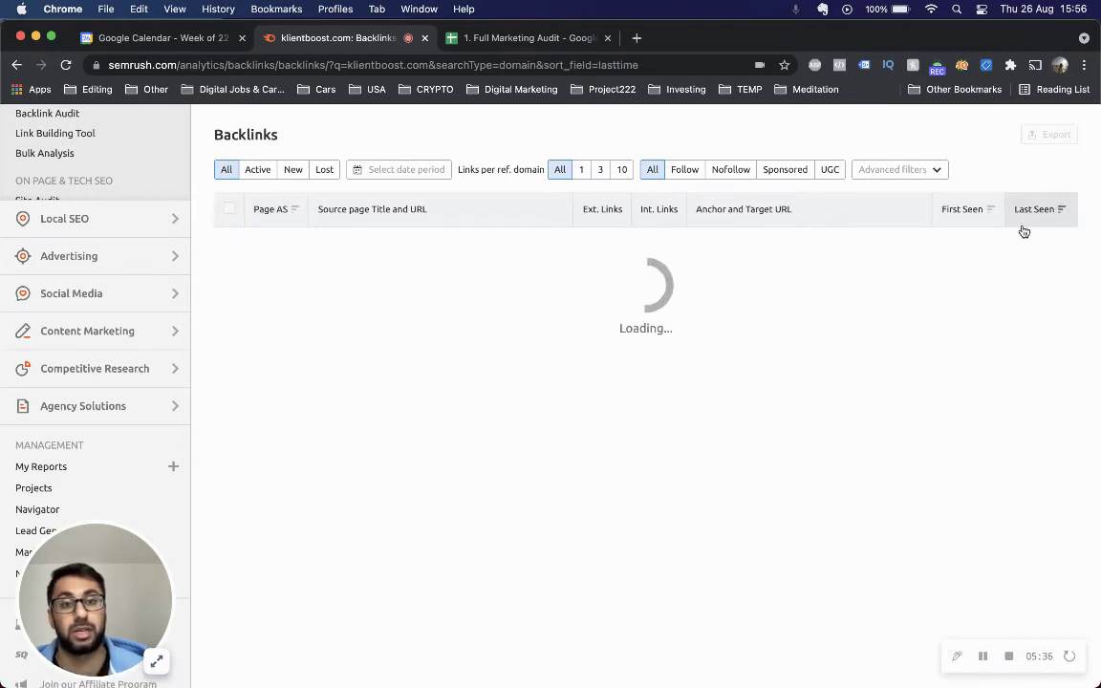
left_click(684, 170)
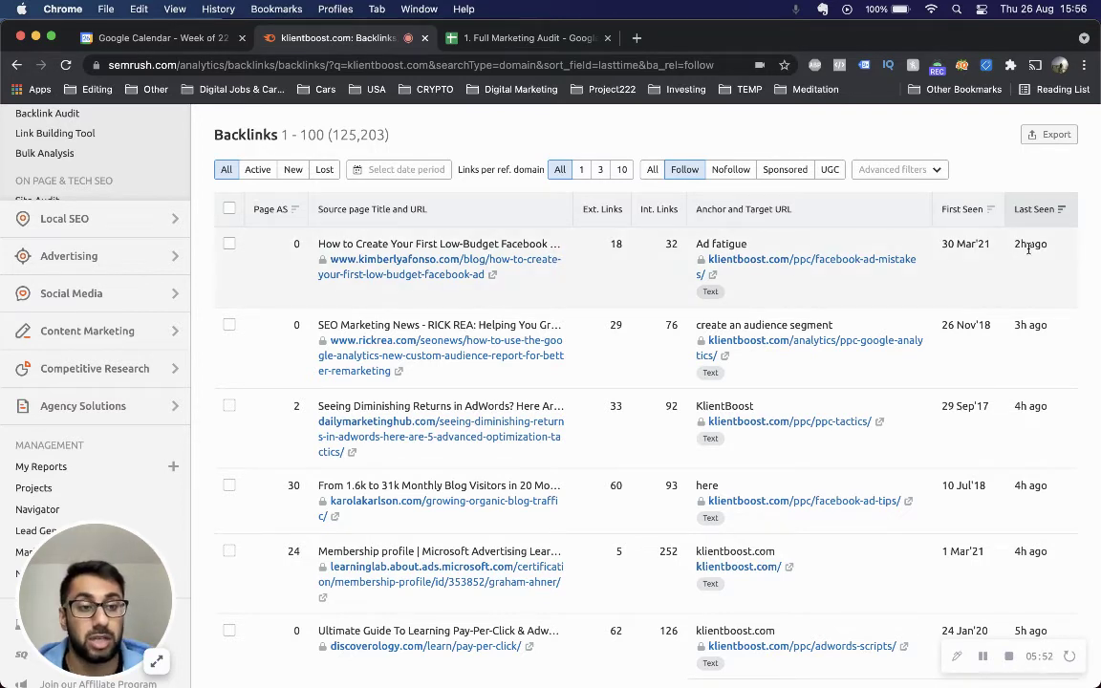
mouse_move(973, 245)
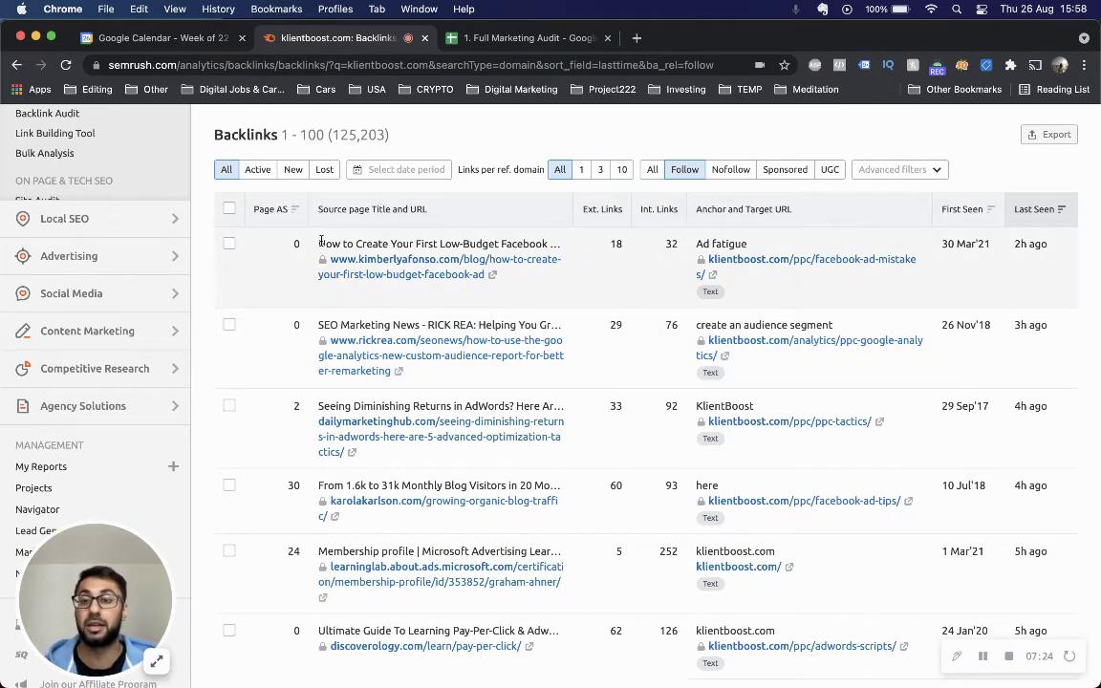
mouse_move(283, 213)
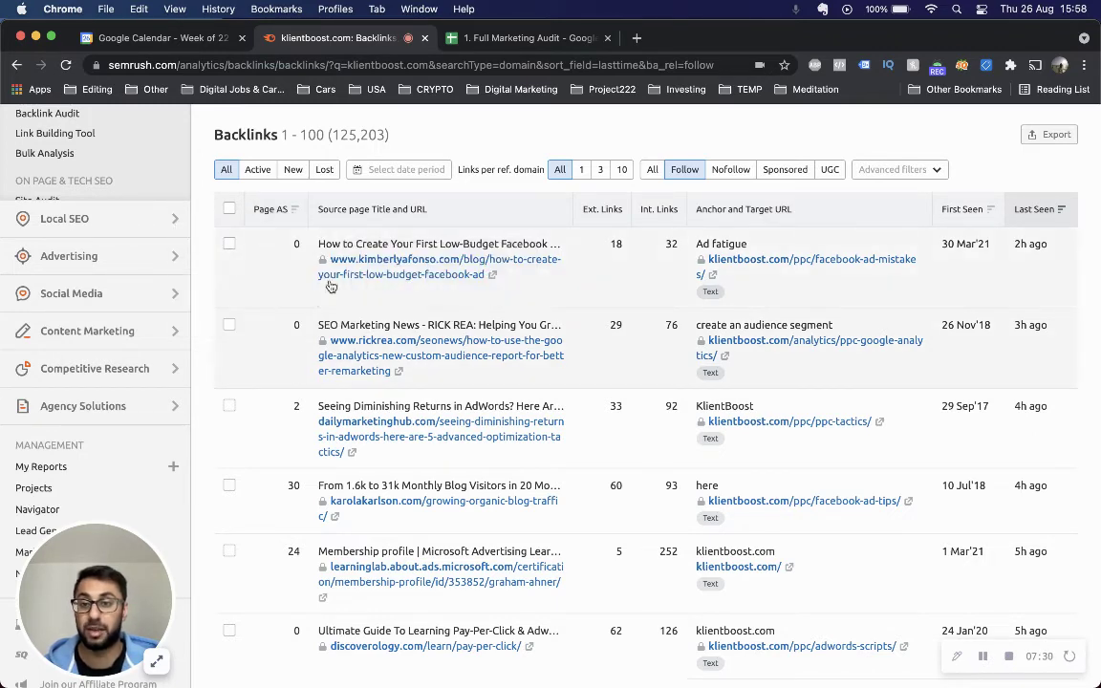
Set the link-type filter back to All and sort backlinks by Page AS
scroll(524, 438, "down", 2)
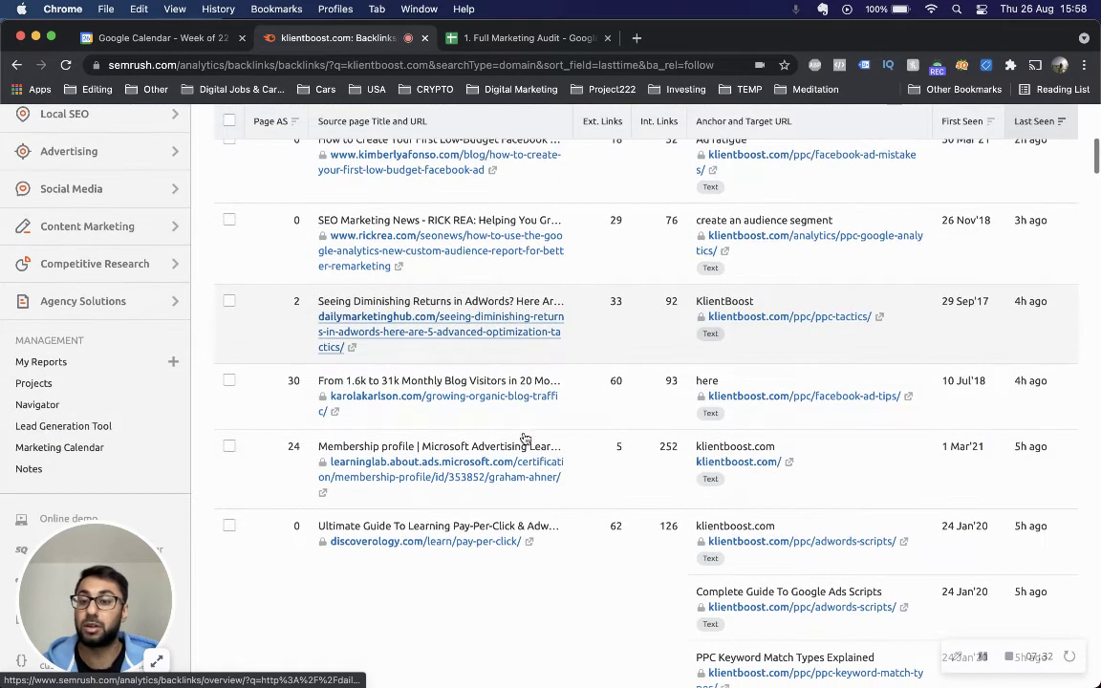
scroll(470, 388, "up", 4)
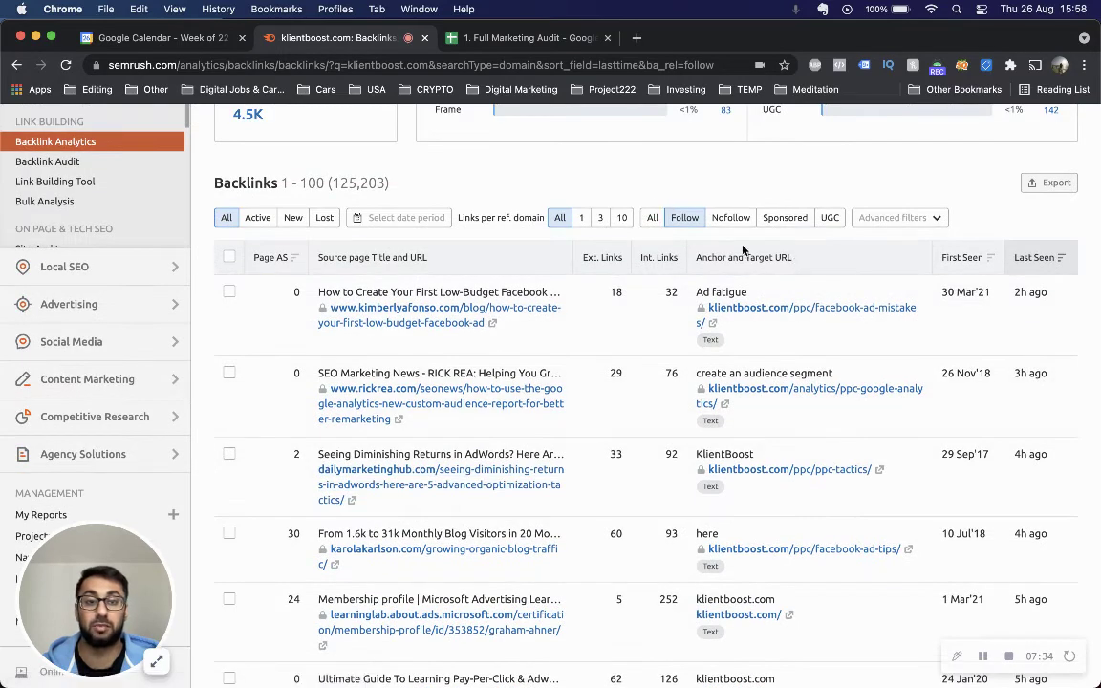
left_click(730, 219)
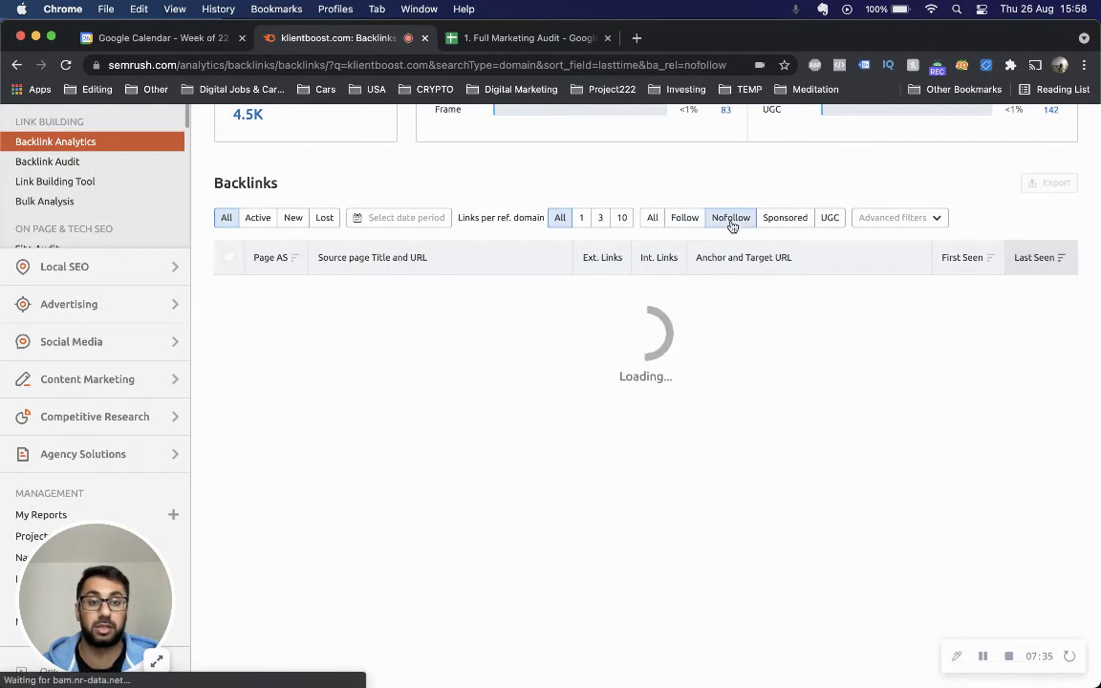
left_click(653, 219)
left_click(283, 259)
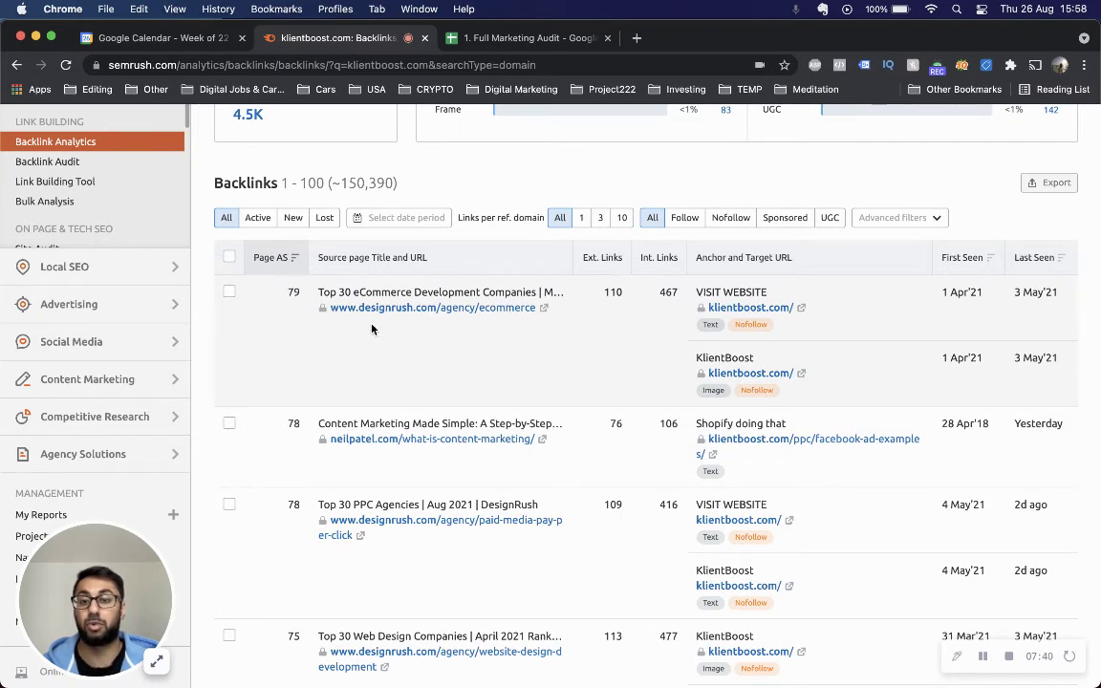
Select the top row's Page AS value 79 and part of its source page title
left_click_drag(287, 304, 299, 302)
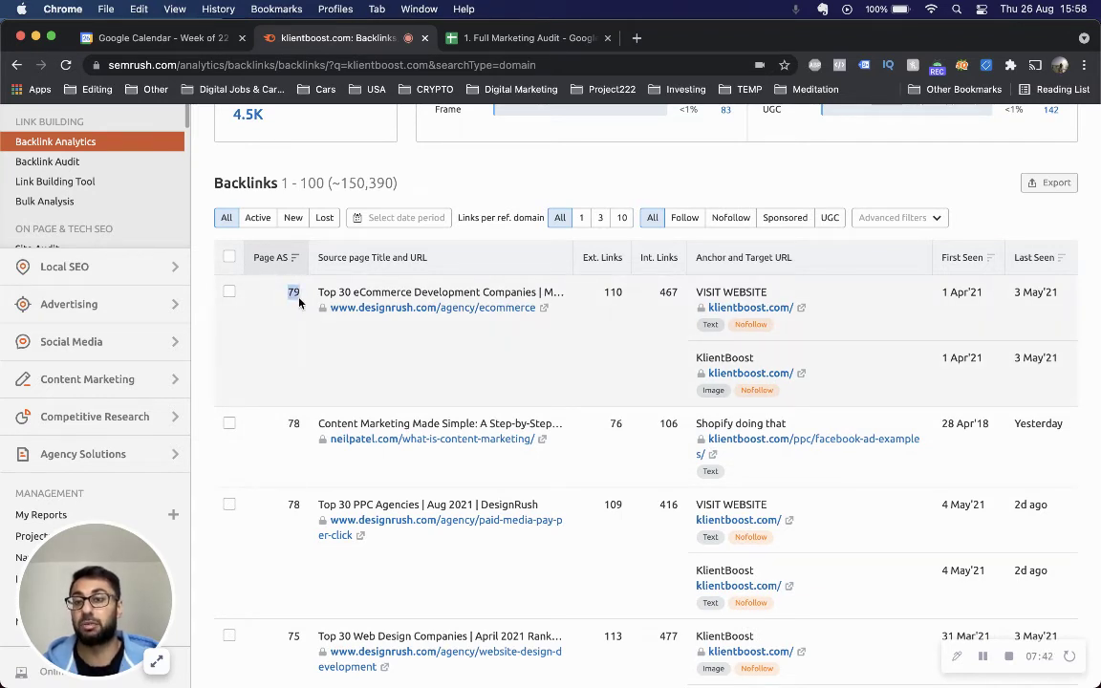
left_click(387, 320)
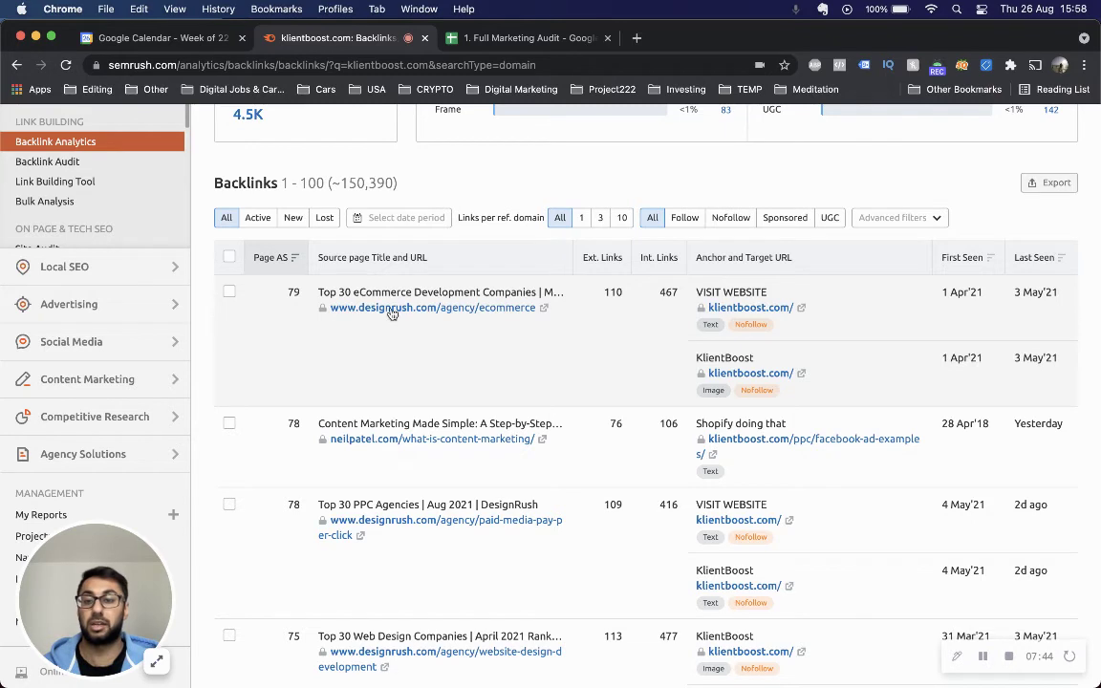
left_click_drag(318, 292, 435, 292)
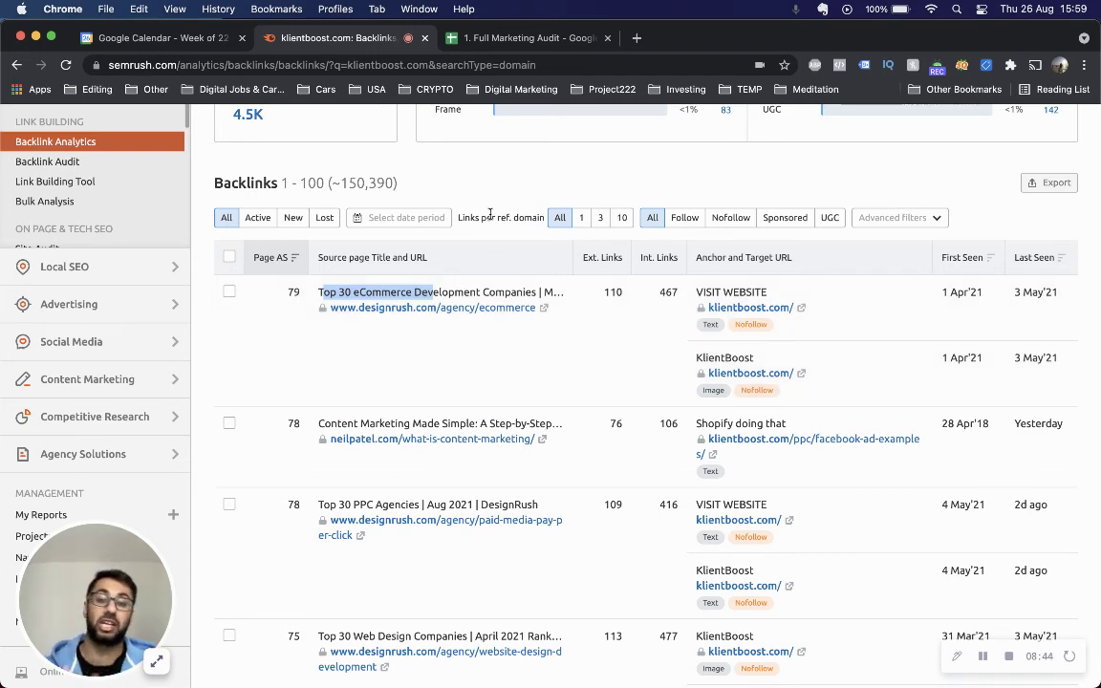
left_click(412, 347)
scroll(432, 371, "down", 3)
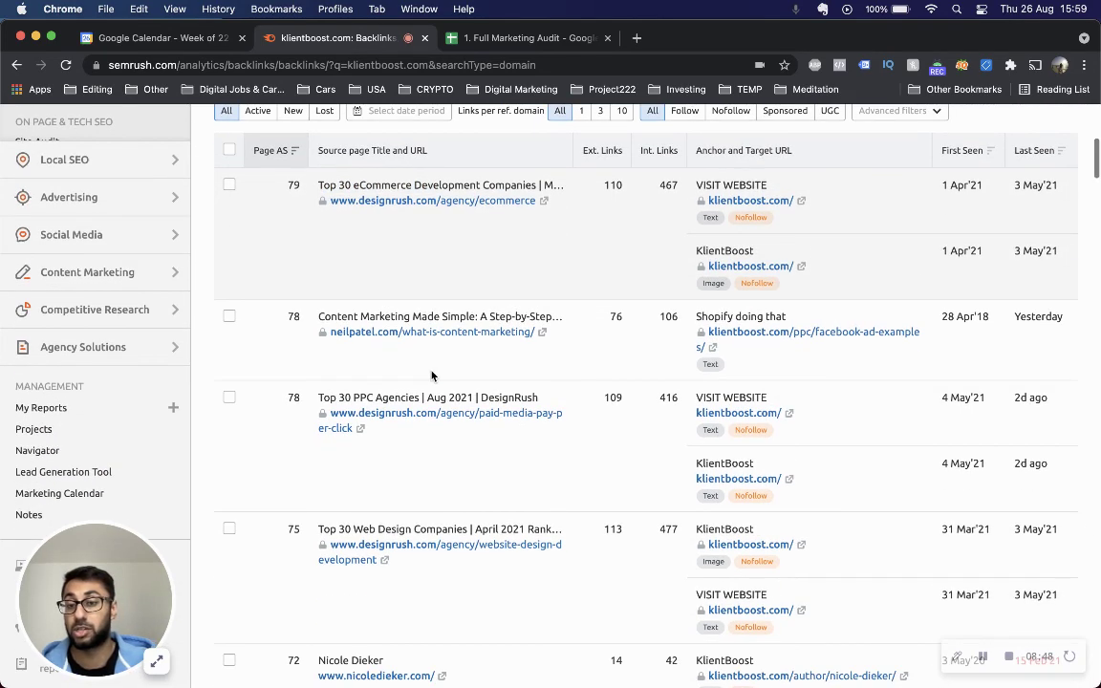